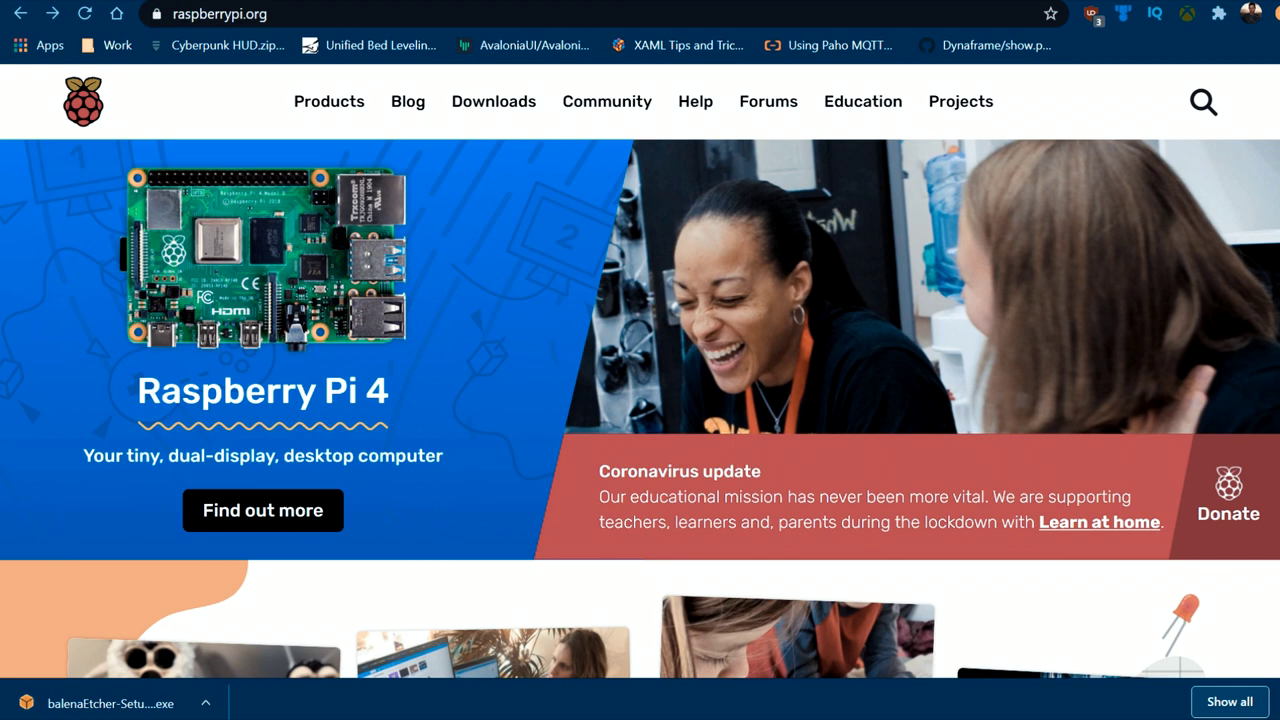
- Browse the Raspberry Pi OS downloads page, then switch back to the balena.io/etcher tab
click(476, 104)
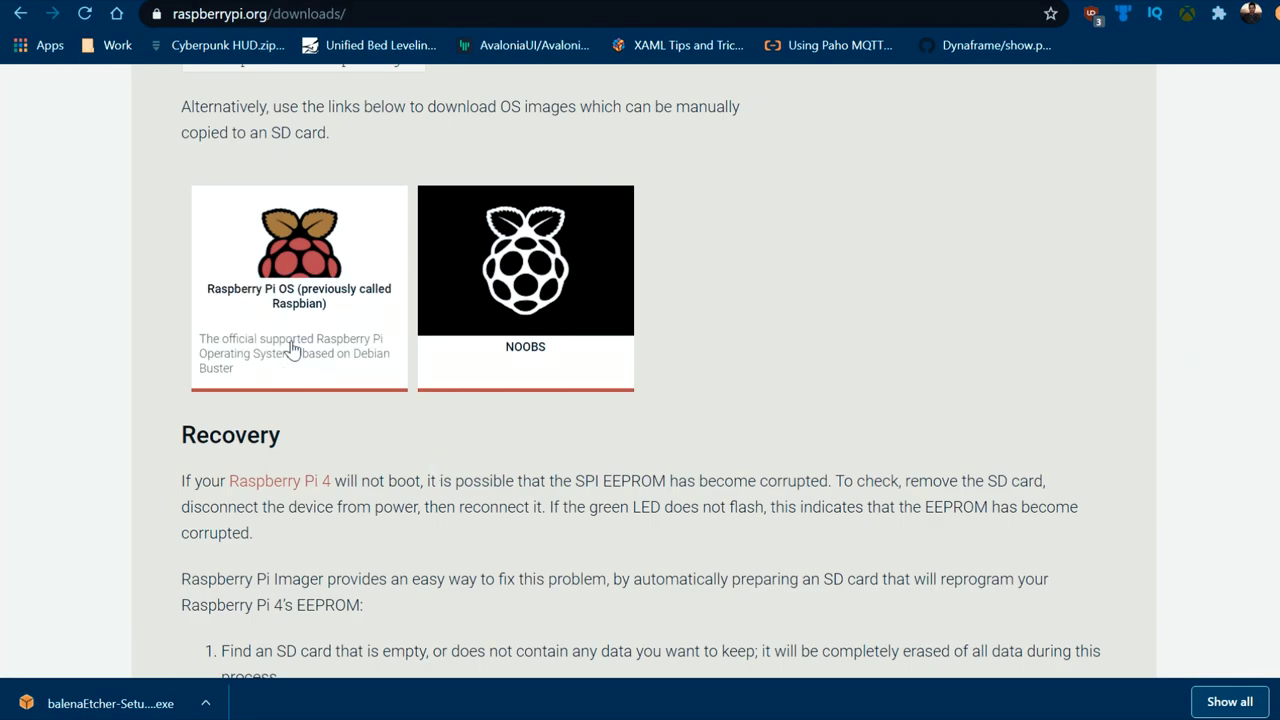
click(313, 312)
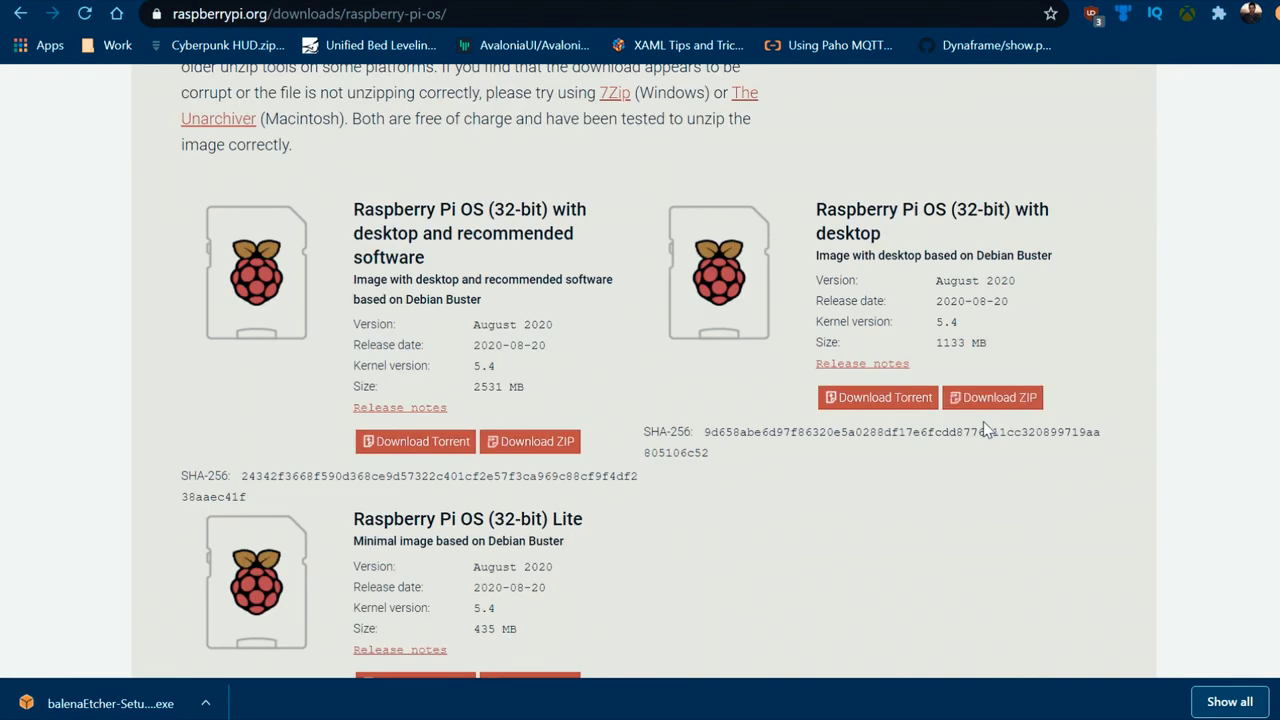
scroll(722, 437, down, 1)
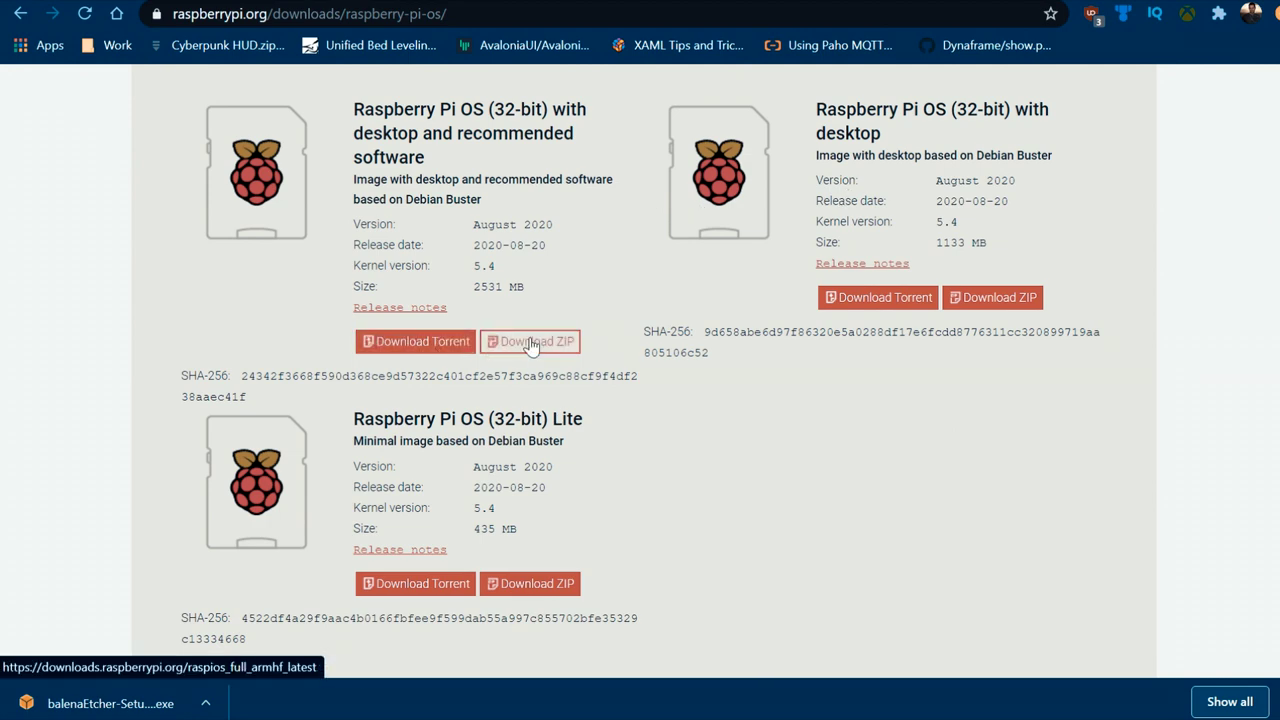
click(330, 2)
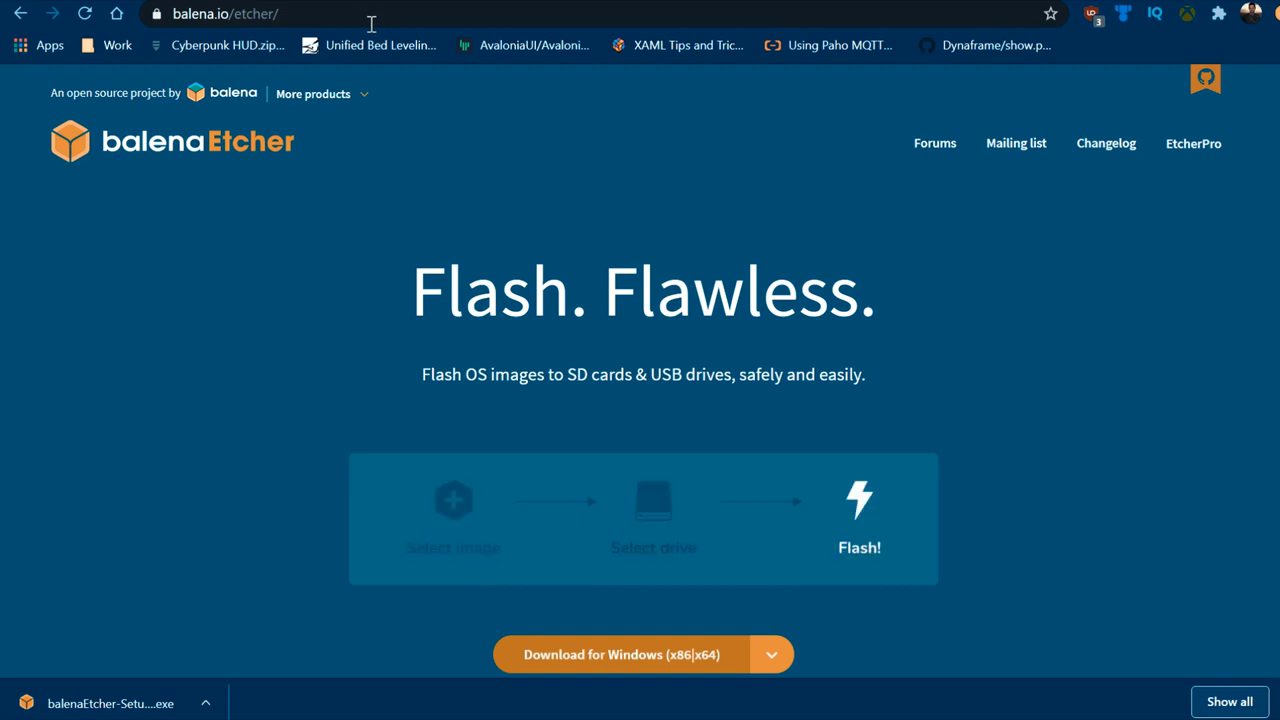
scroll(728, 466, down, 2)
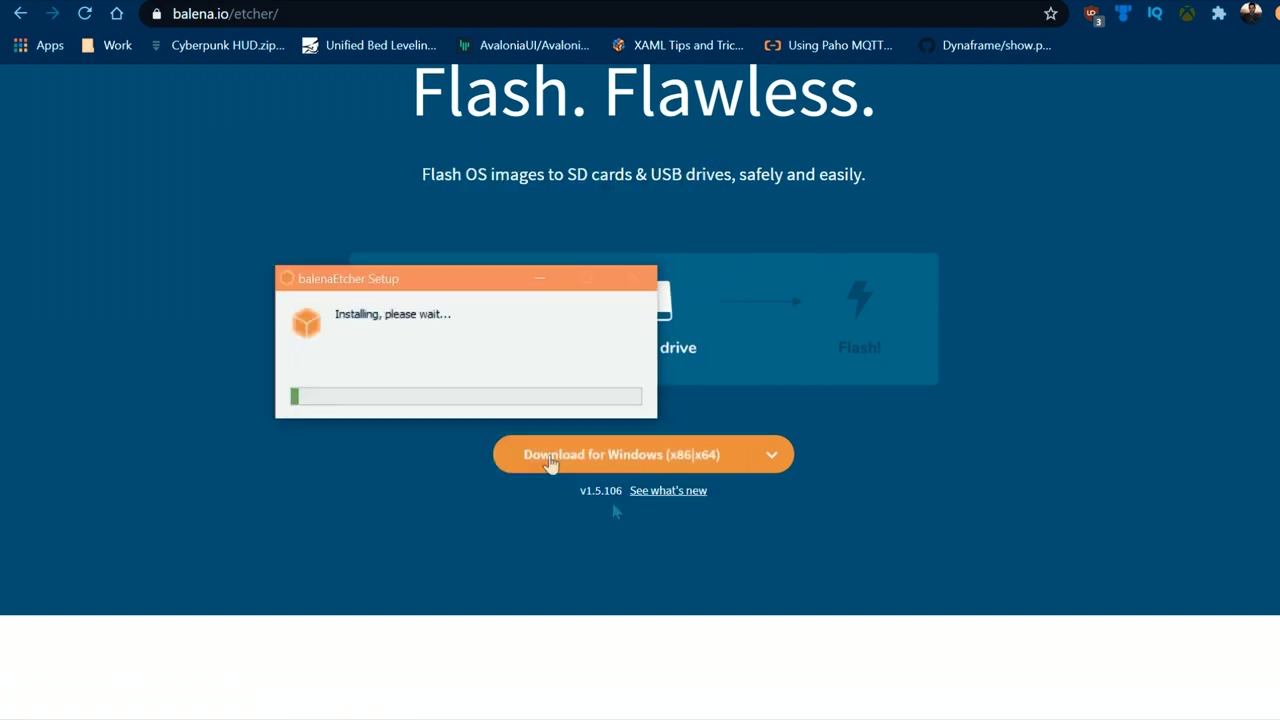
- Finish installing Etcher and load the 2020-08-20-raspios-buster-armhf.img image into it
click(449, 414)
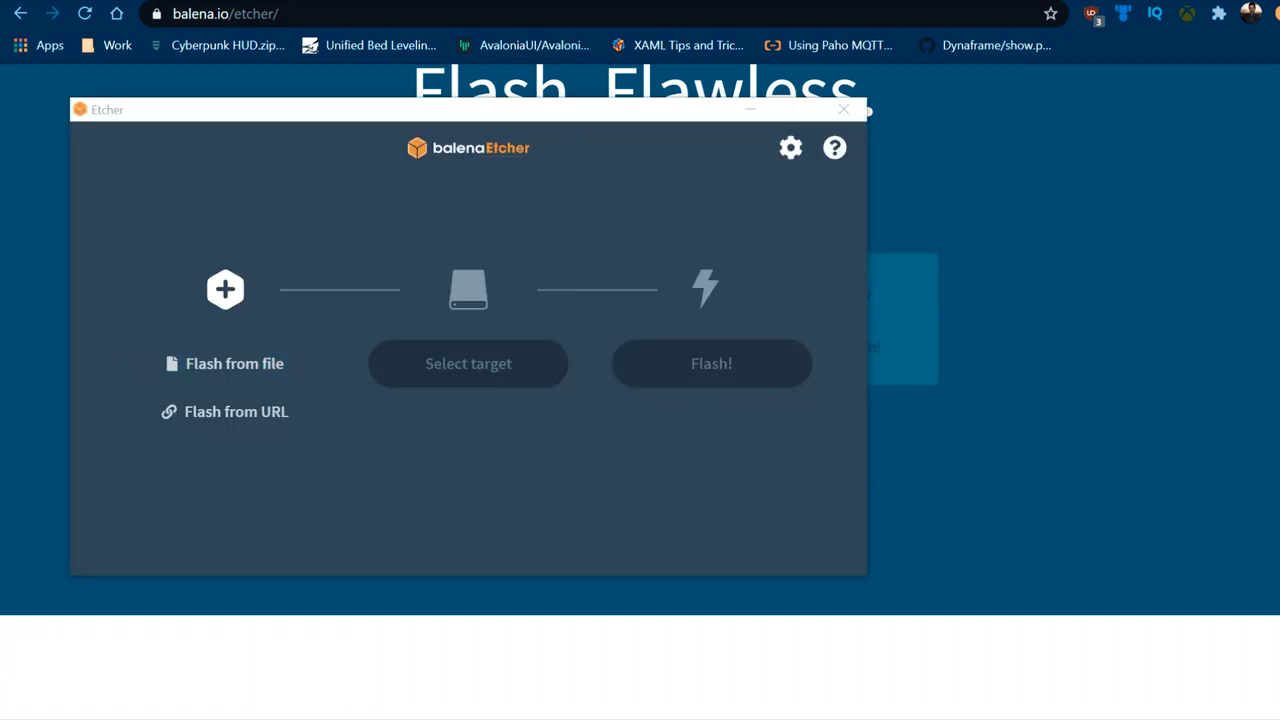
click(266, 358)
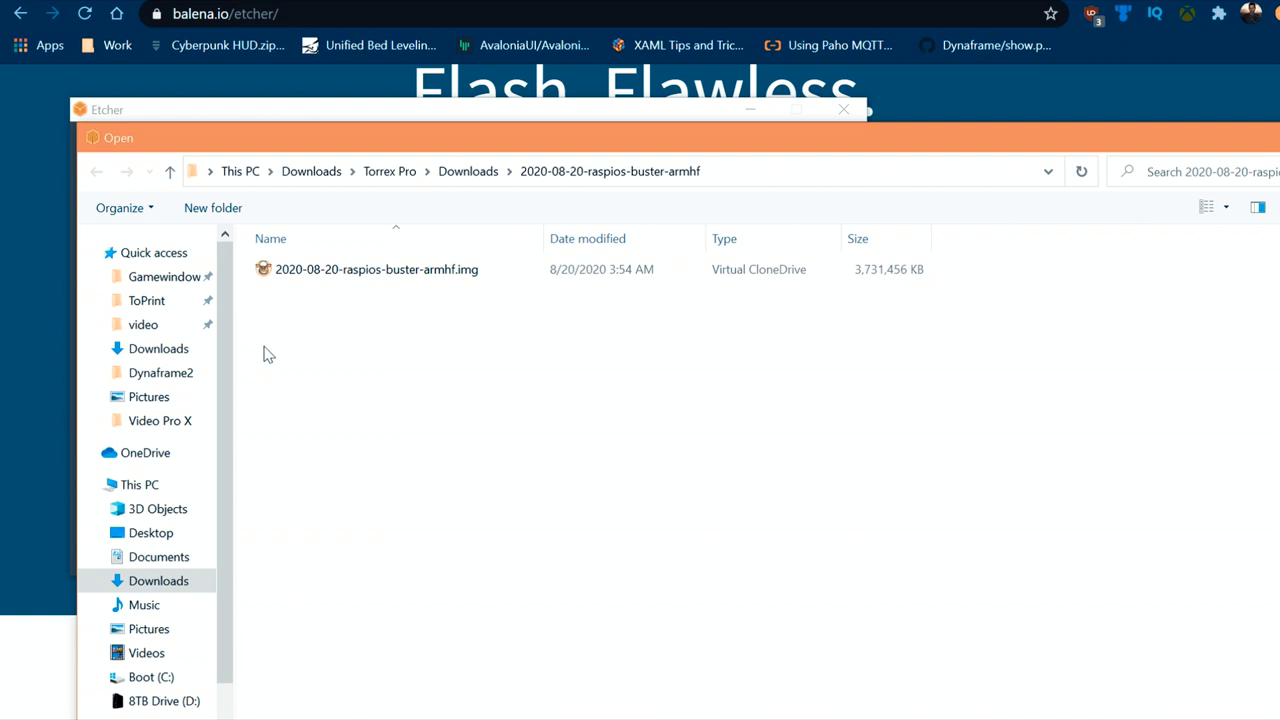
click(346, 277)
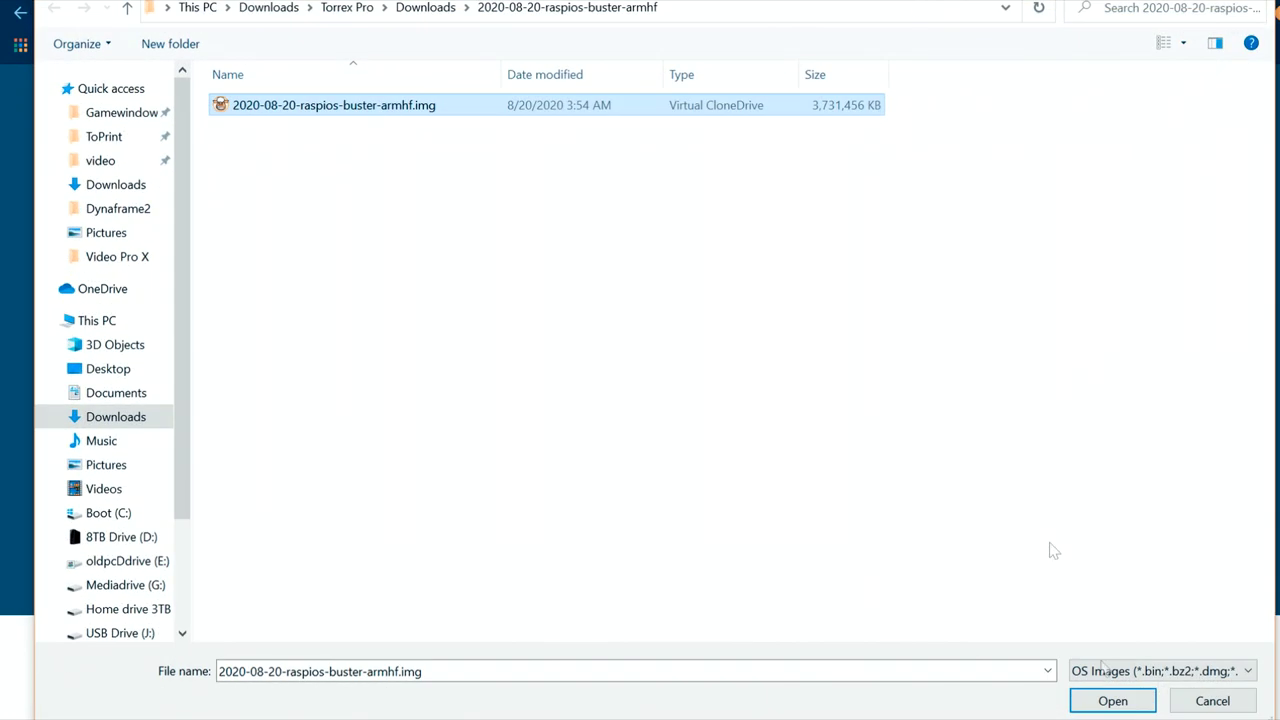
click(1111, 700)
- Select the 32 GB TS-RDF5 USB device as the target and start flashing
click(482, 366)
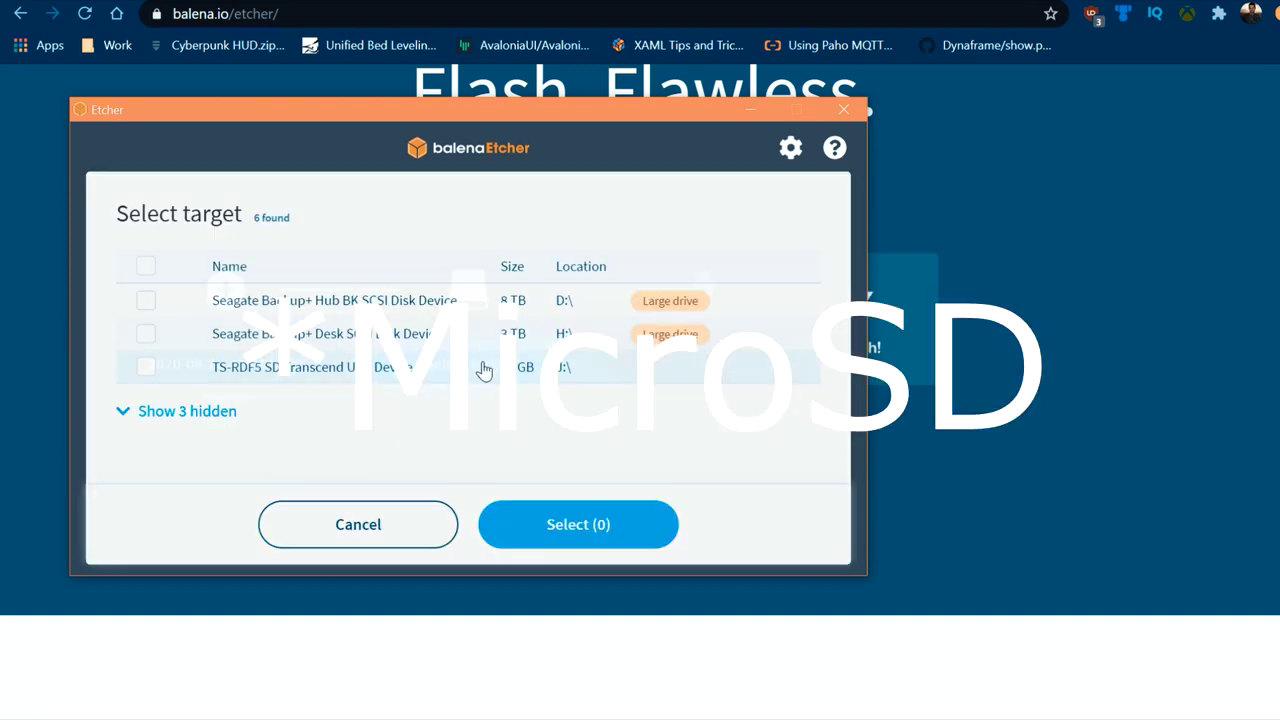
click(480, 367)
click(555, 528)
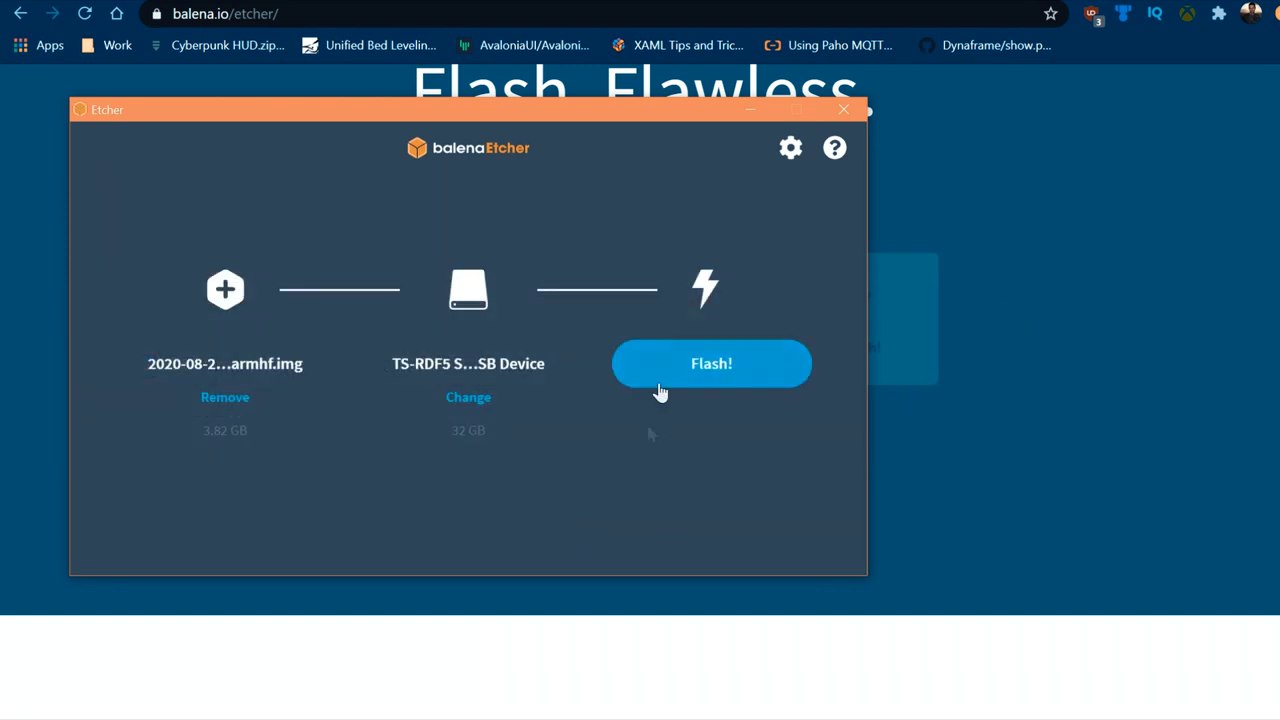
click(661, 389)
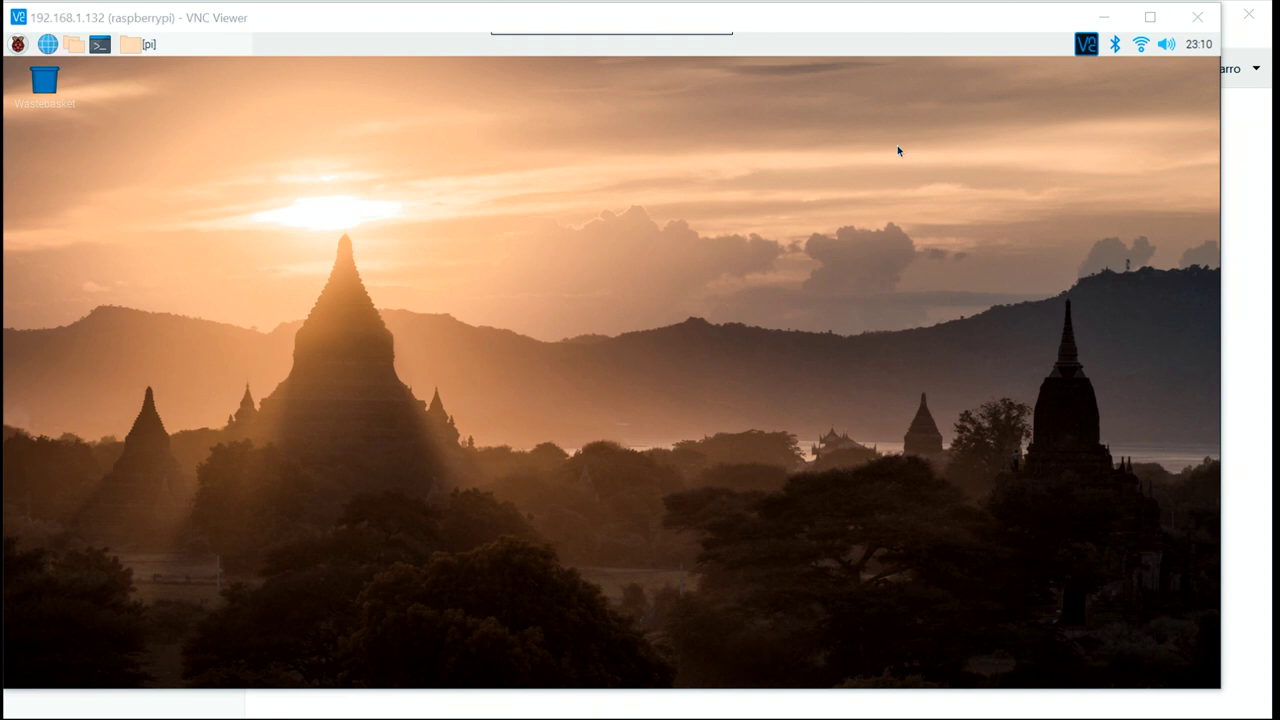
- Open a maximized Pi terminal and enable VNC via sudo raspi-config Interfacing Options
click(920, 10)
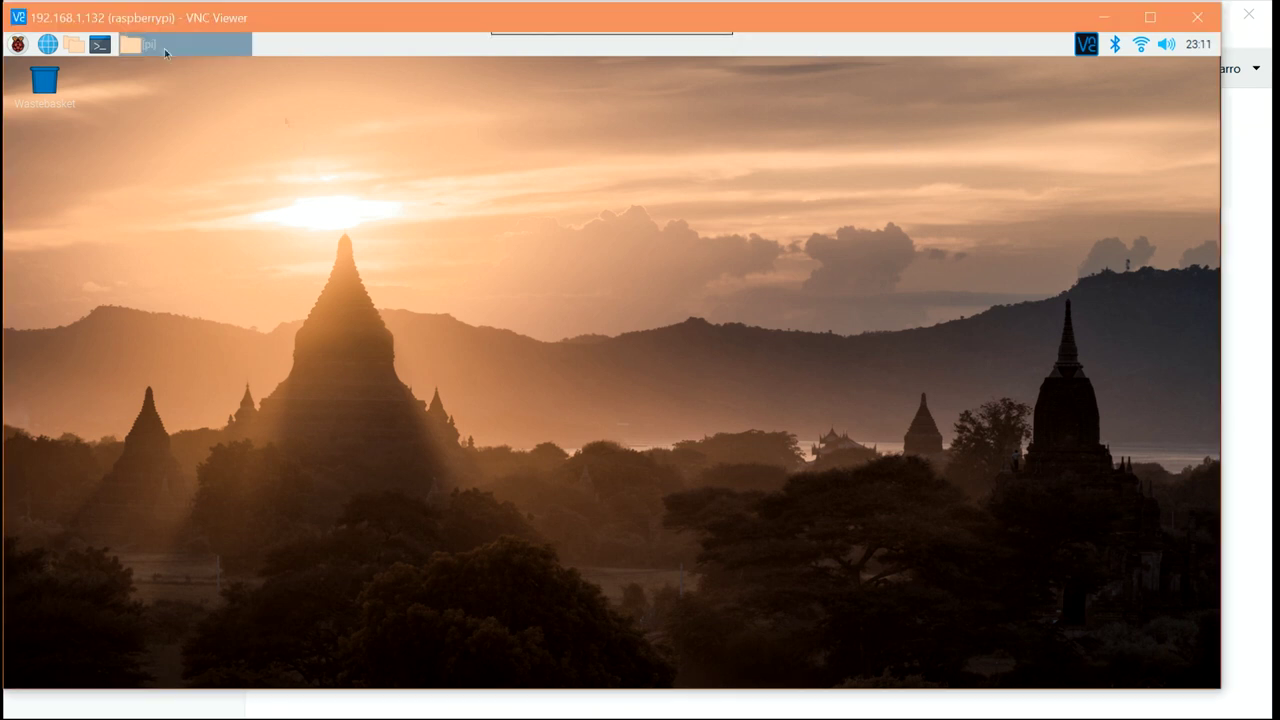
click(100, 46)
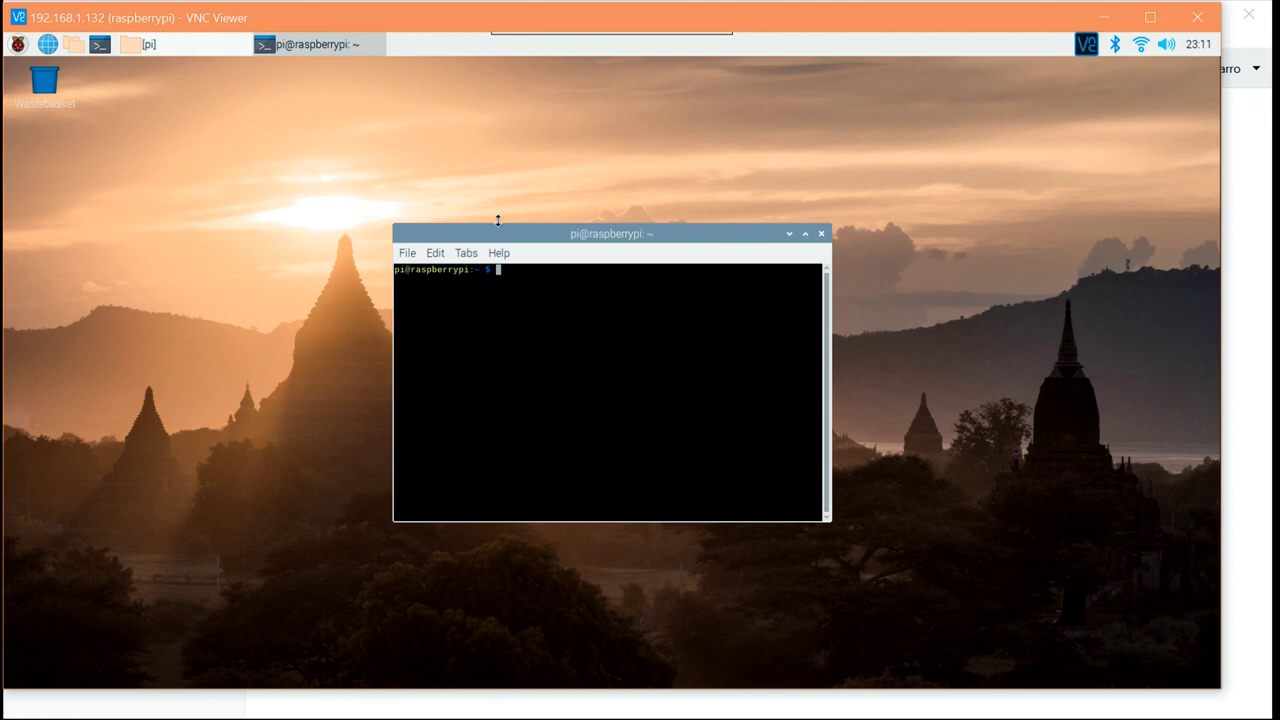
double_click(497, 222)
text(sudo raspi-confi)
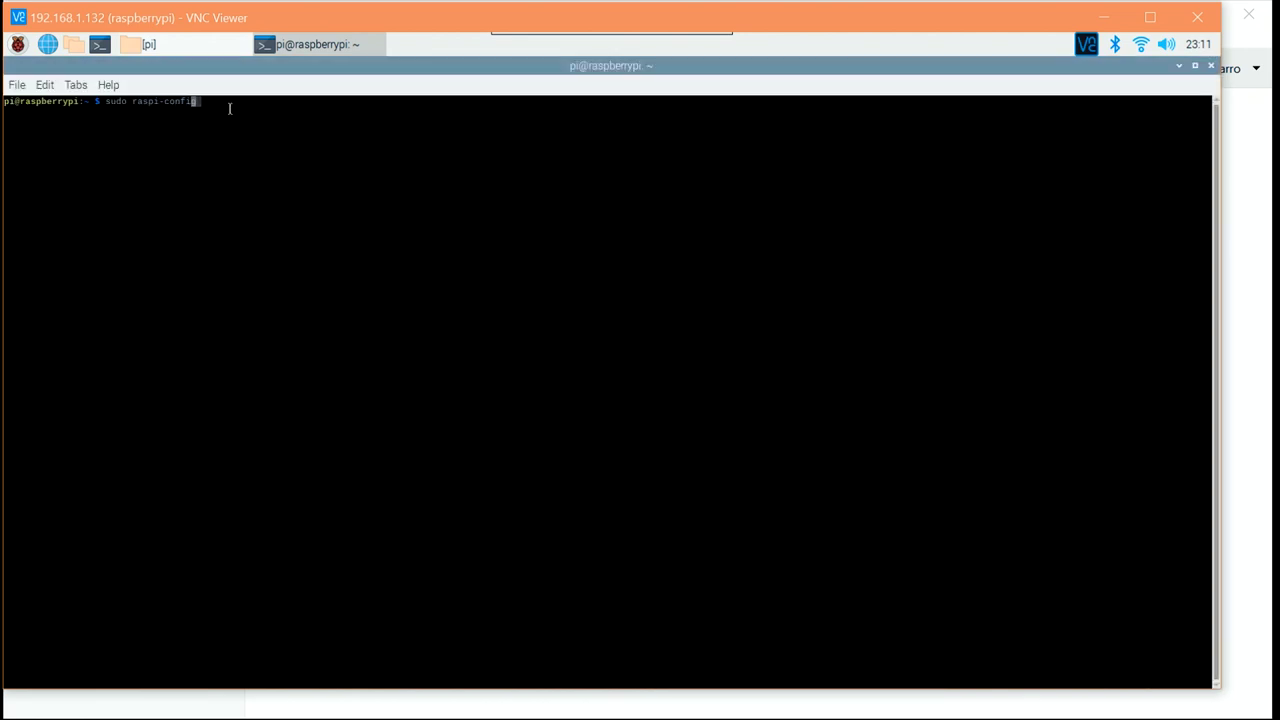
text(g)
key(Return)
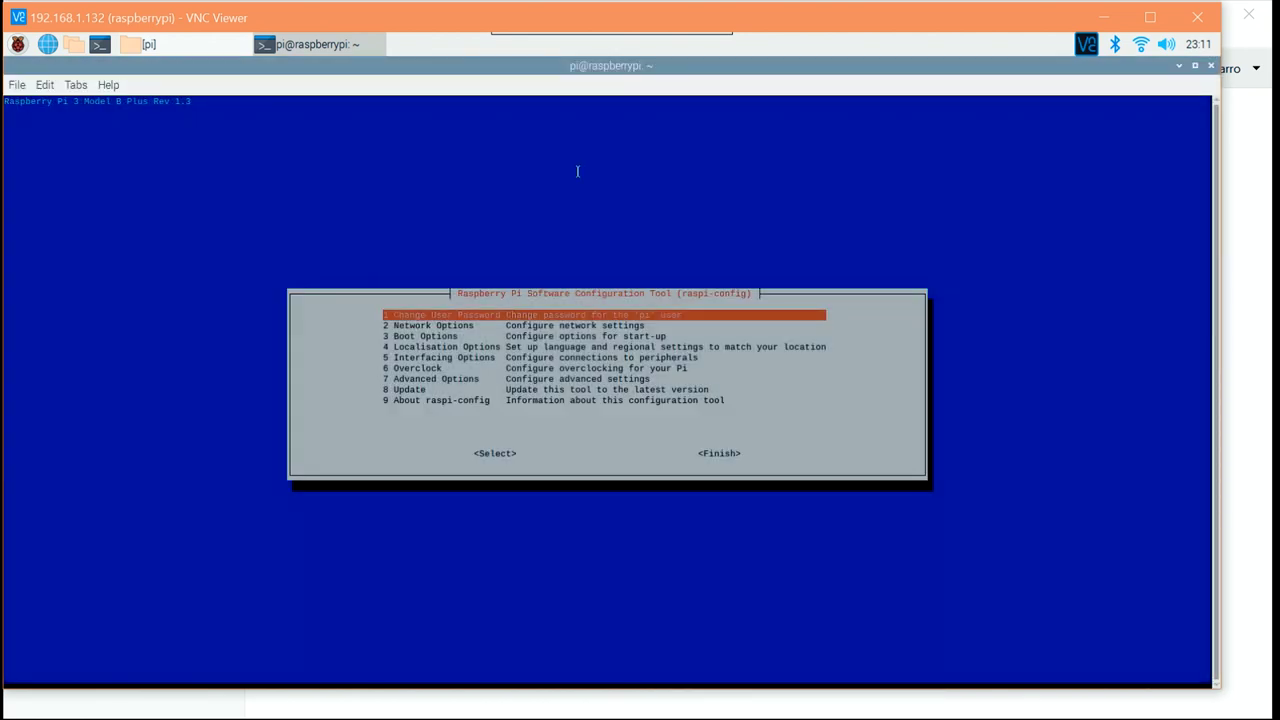
key(Down)
key(Down)
key(Down)
key(Down)
key(Return)
key(Down)
key(Down)
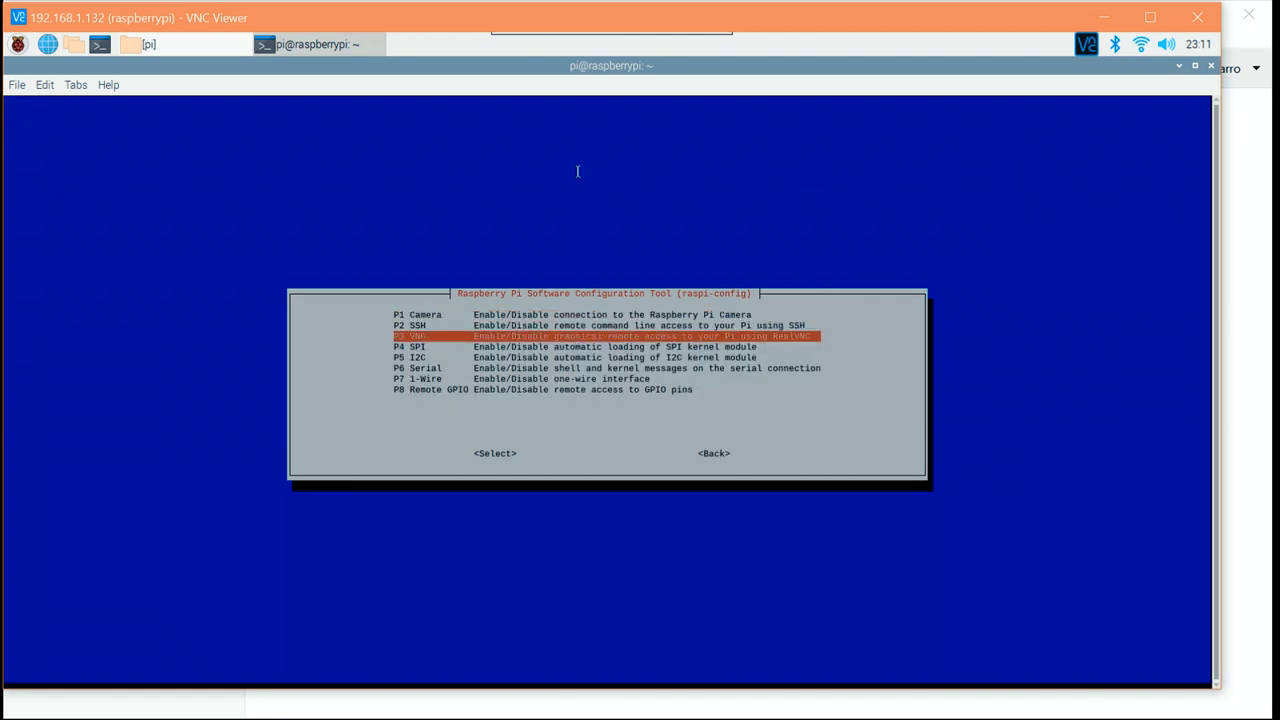
key(Return)
key(Return)
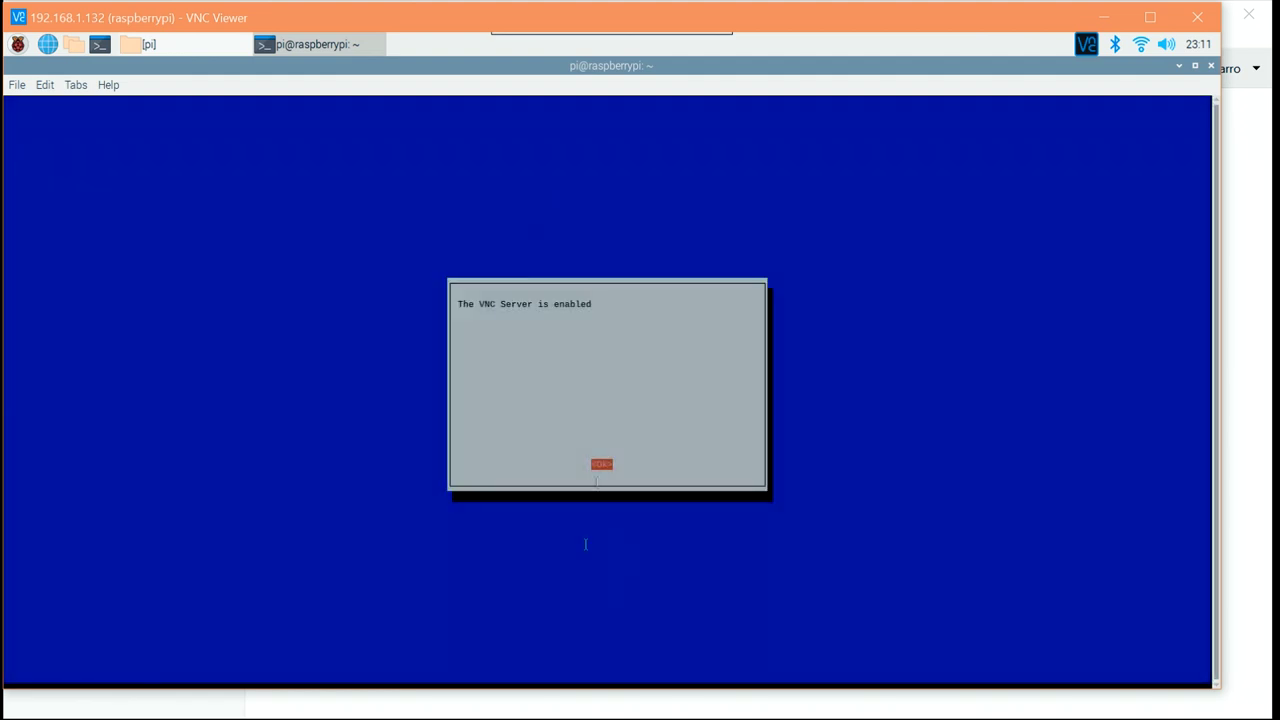
key(Return)
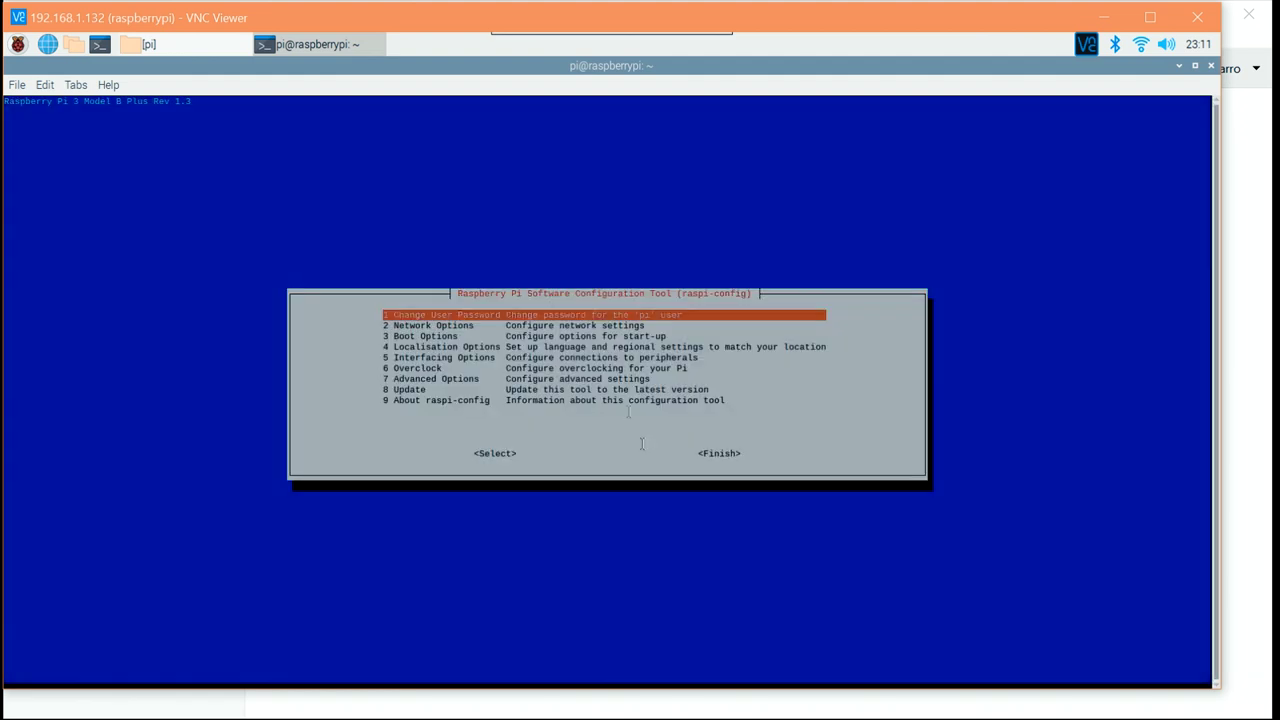
click(710, 454)
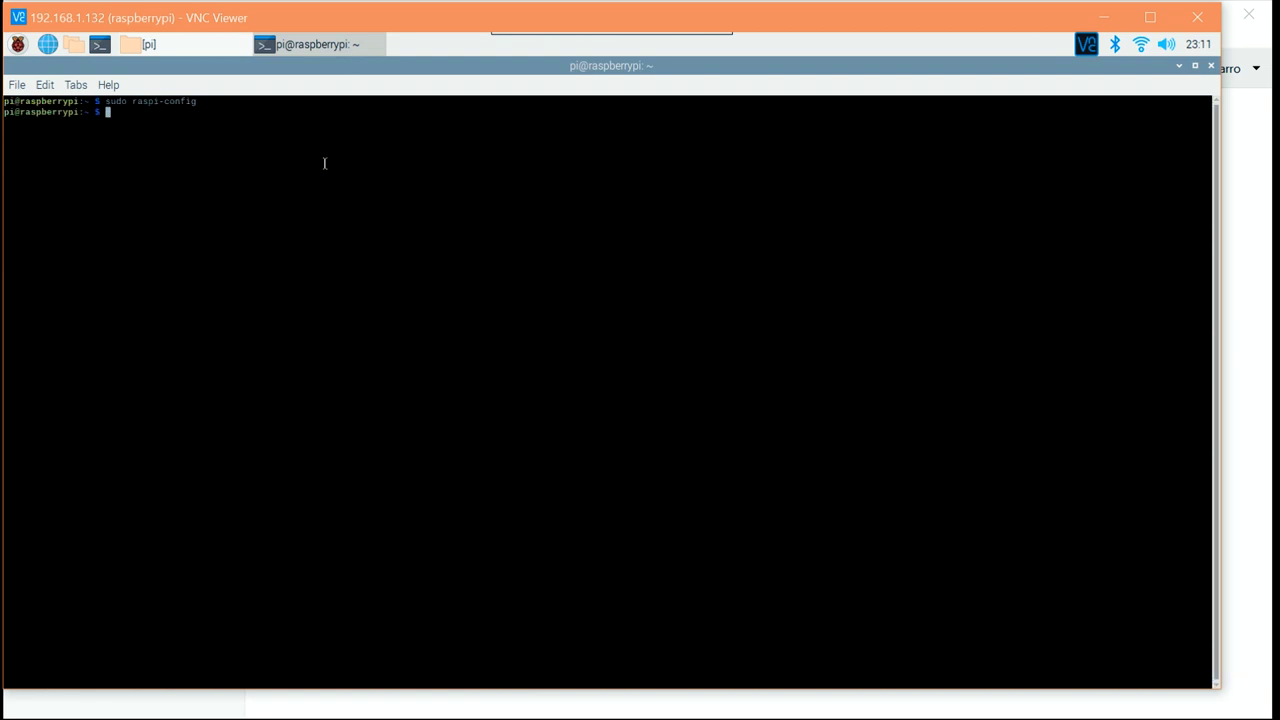
- Run ifconfig to find the Pi's address 192.168.1.132, then reveal the desktop
text(ifconfig)
key(Return)
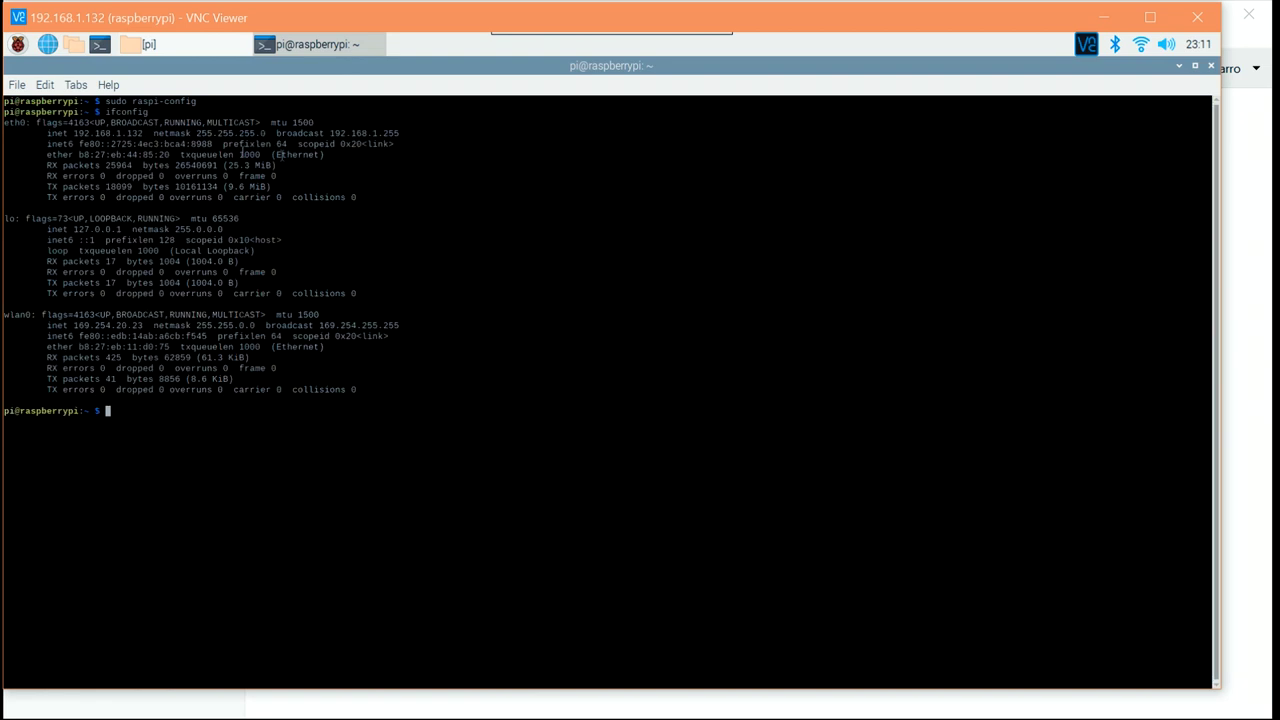
drag(73, 131, 148, 132)
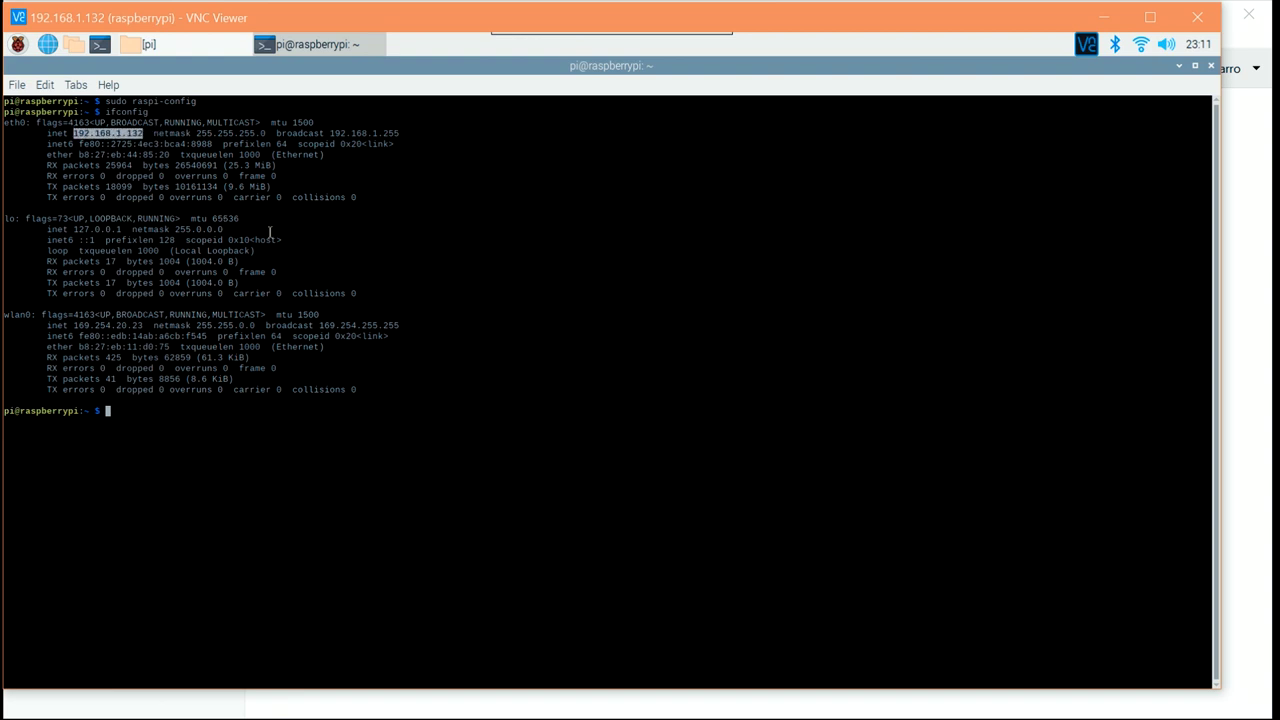
key(ctrl+alt+d)
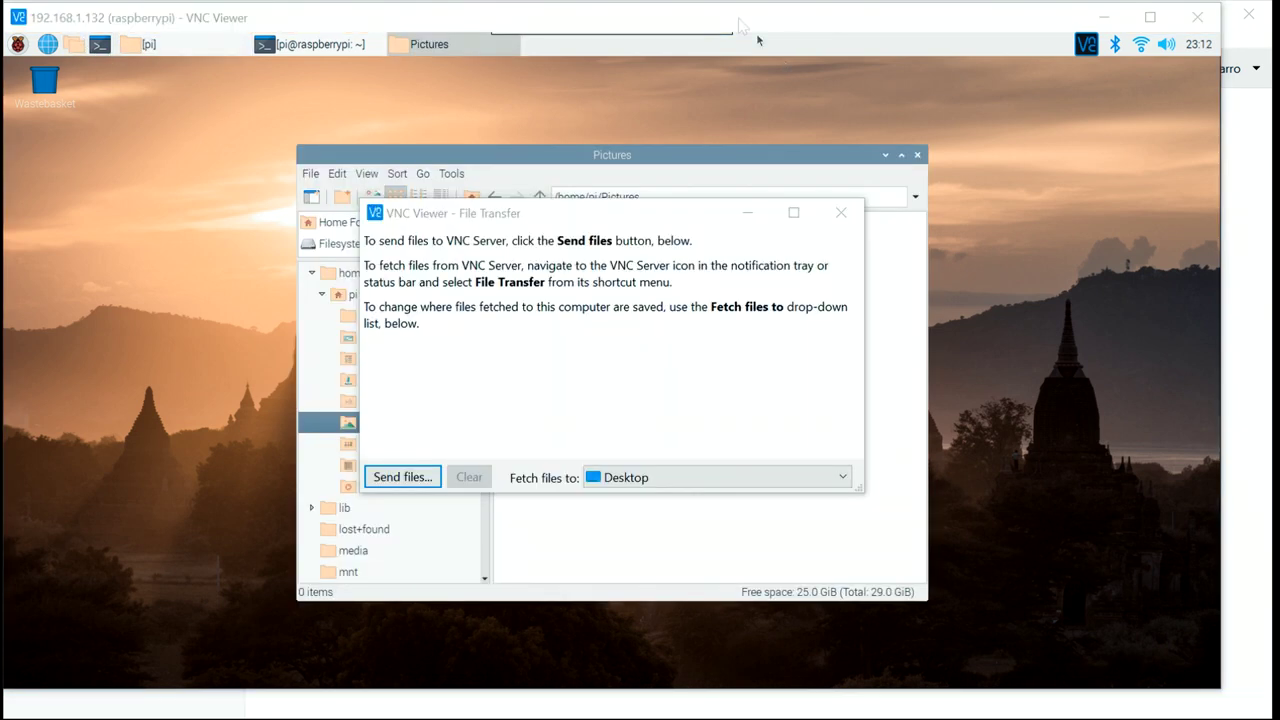
- Transfer all nine images from the local 'new' folder to the Pi and open the received folder
right_click(757, 24)
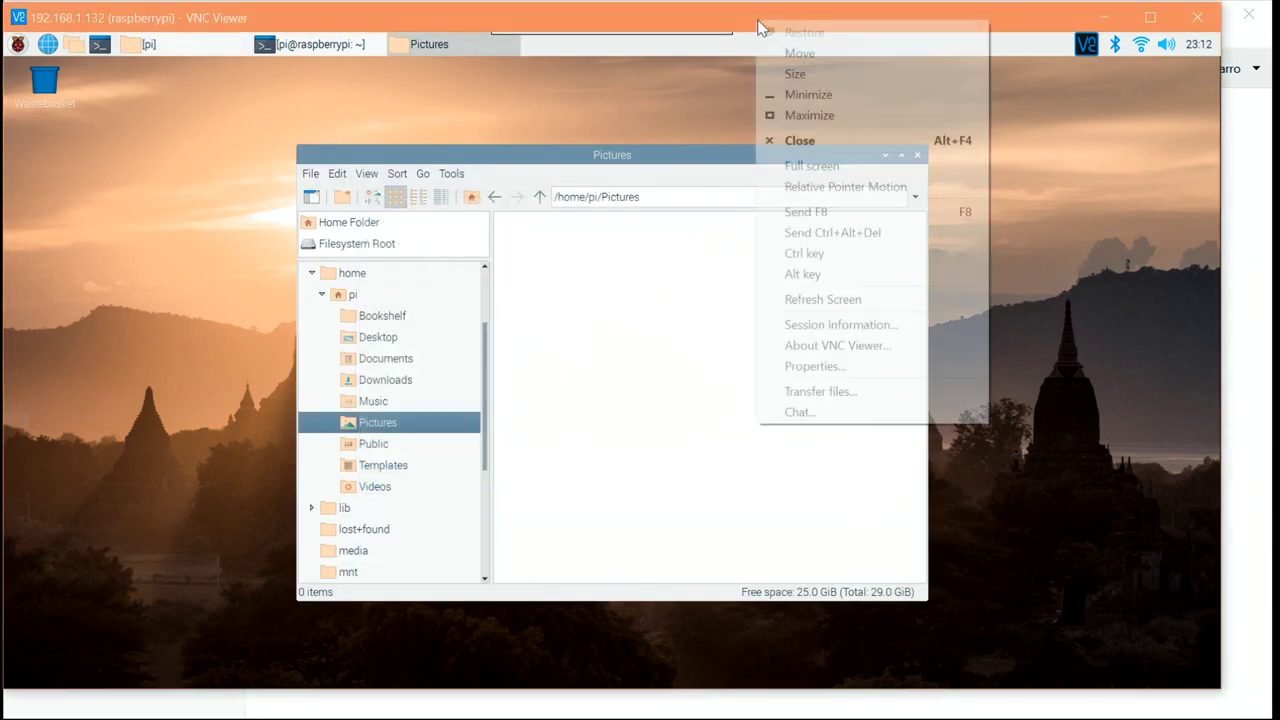
click(838, 395)
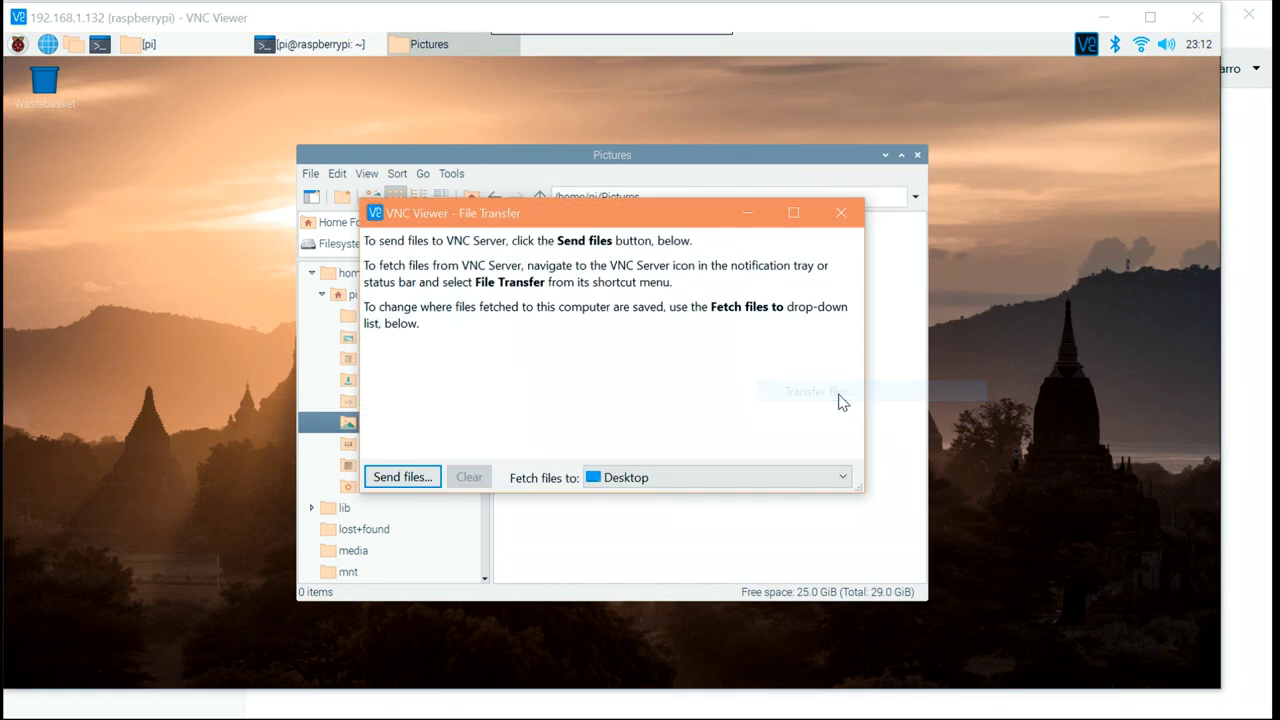
click(373, 476)
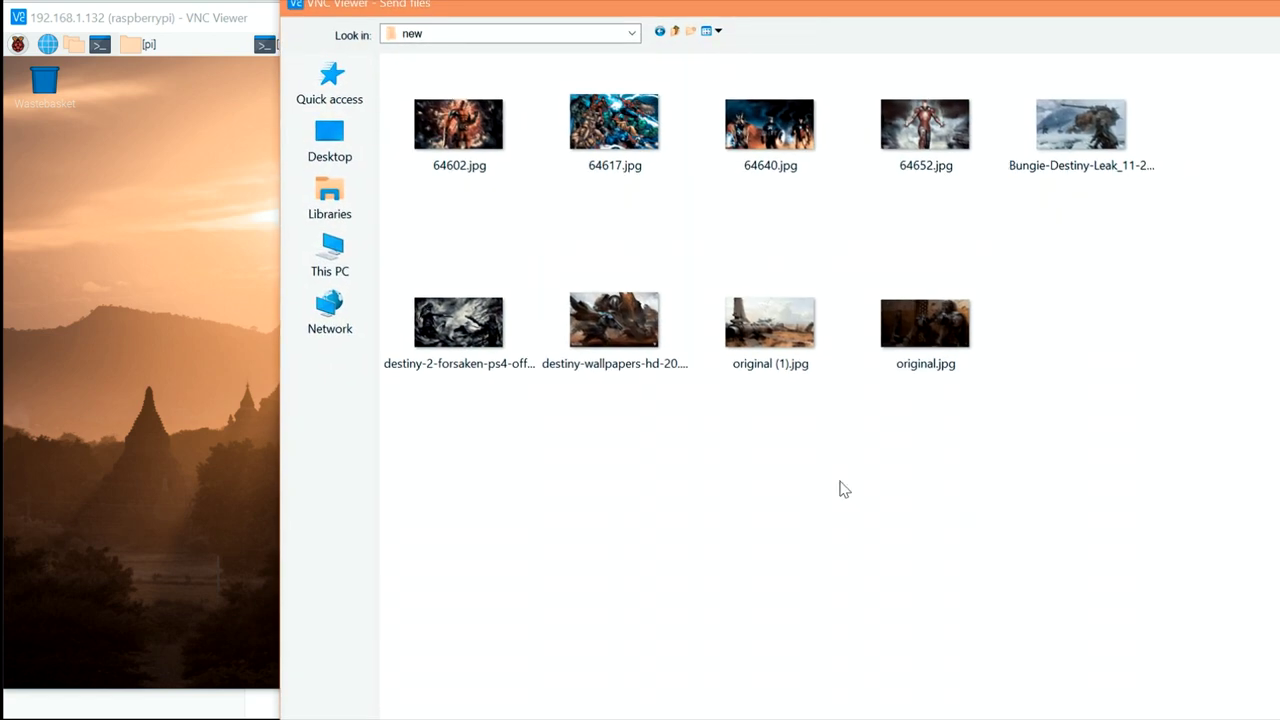
drag(1160, 494, 385, 60)
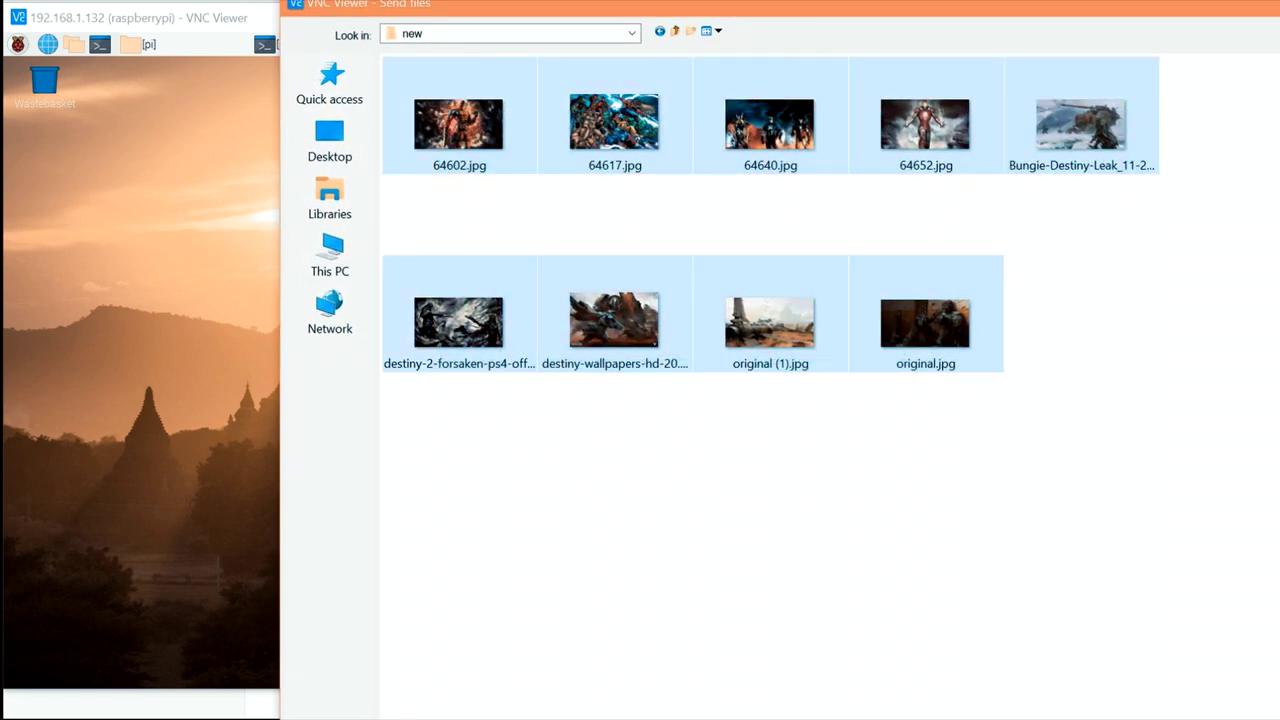
key(Return)
click(447, 419)
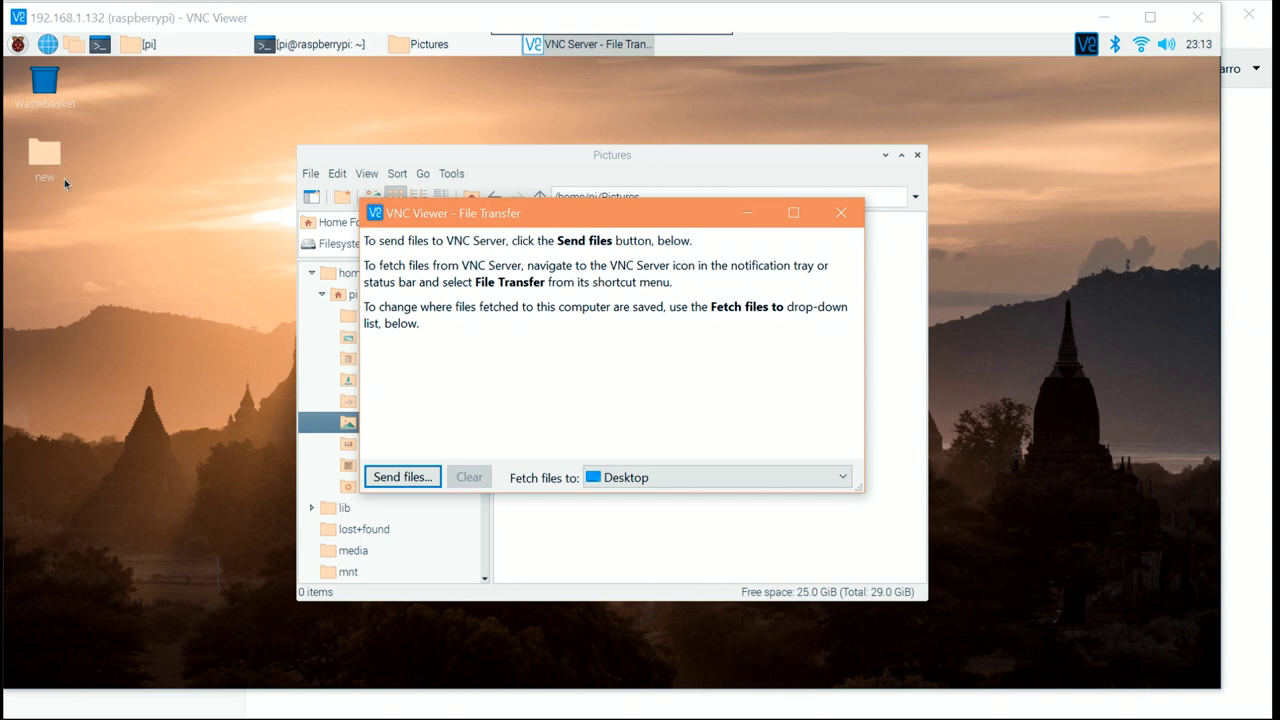
click(841, 212)
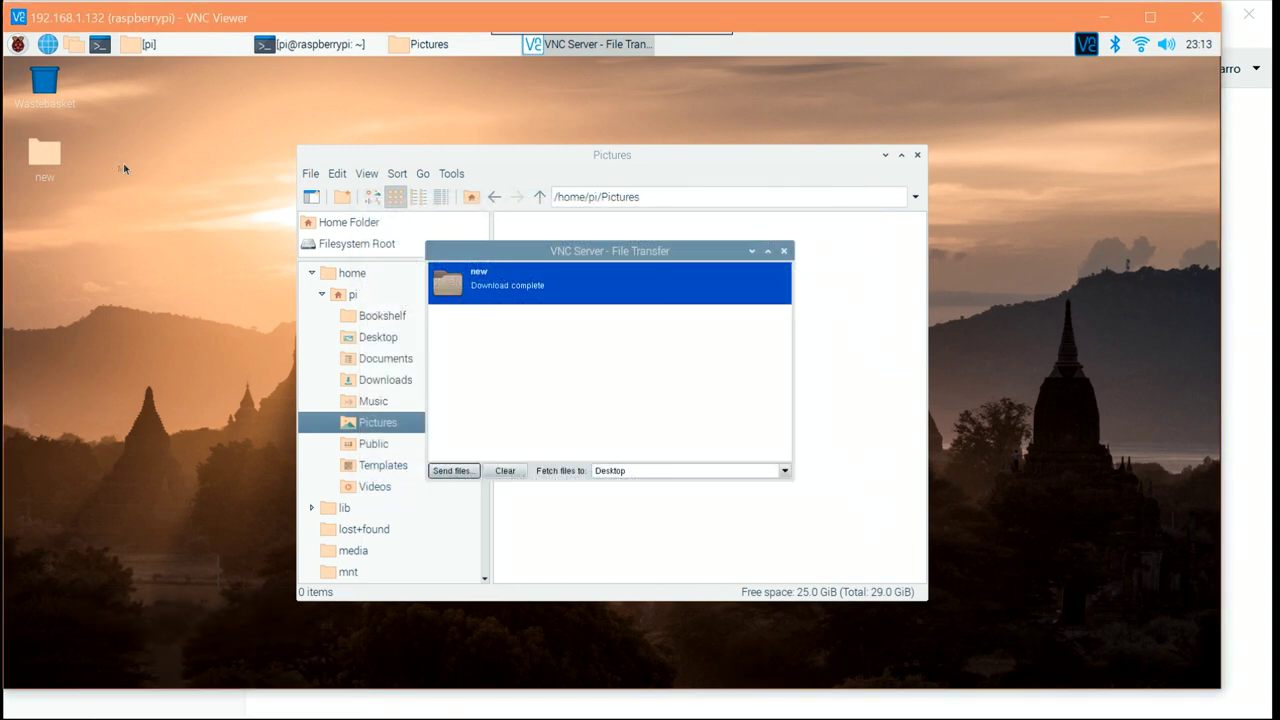
click(784, 251)
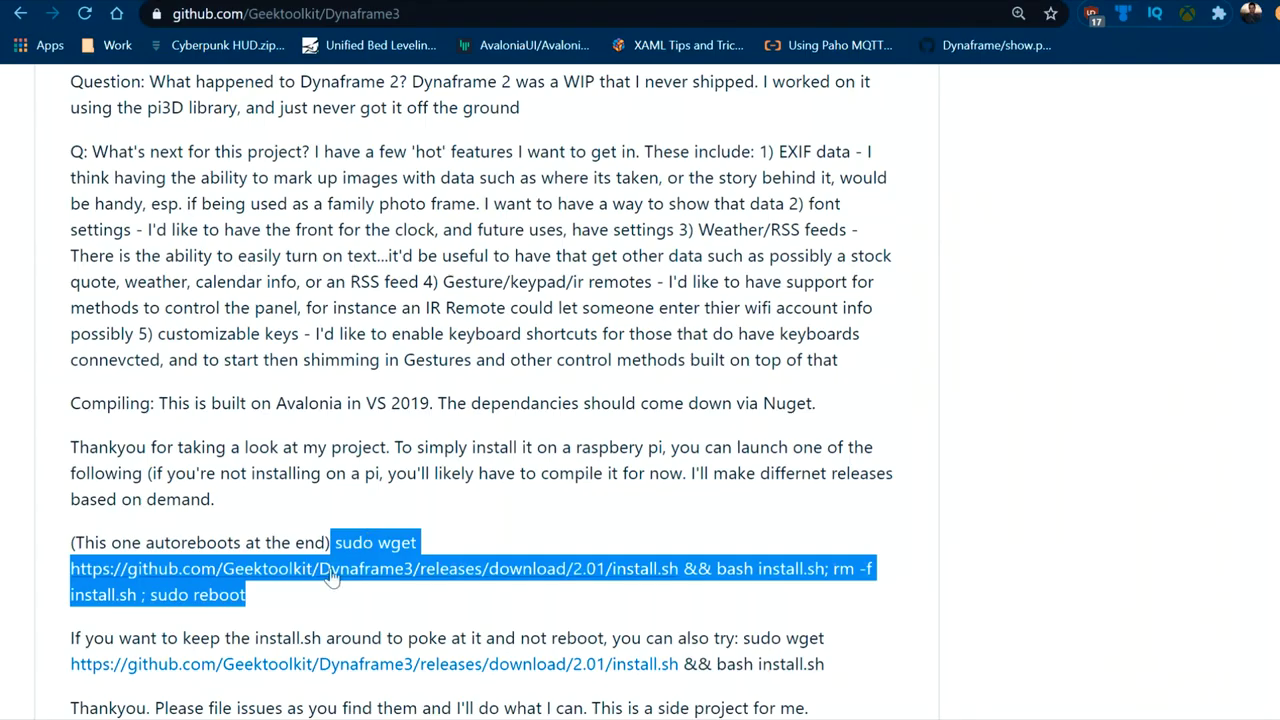
- Copy the sudo wget …/2.01/install.sh command from the README and paste it into the Pi terminal
right_click(367, 569)
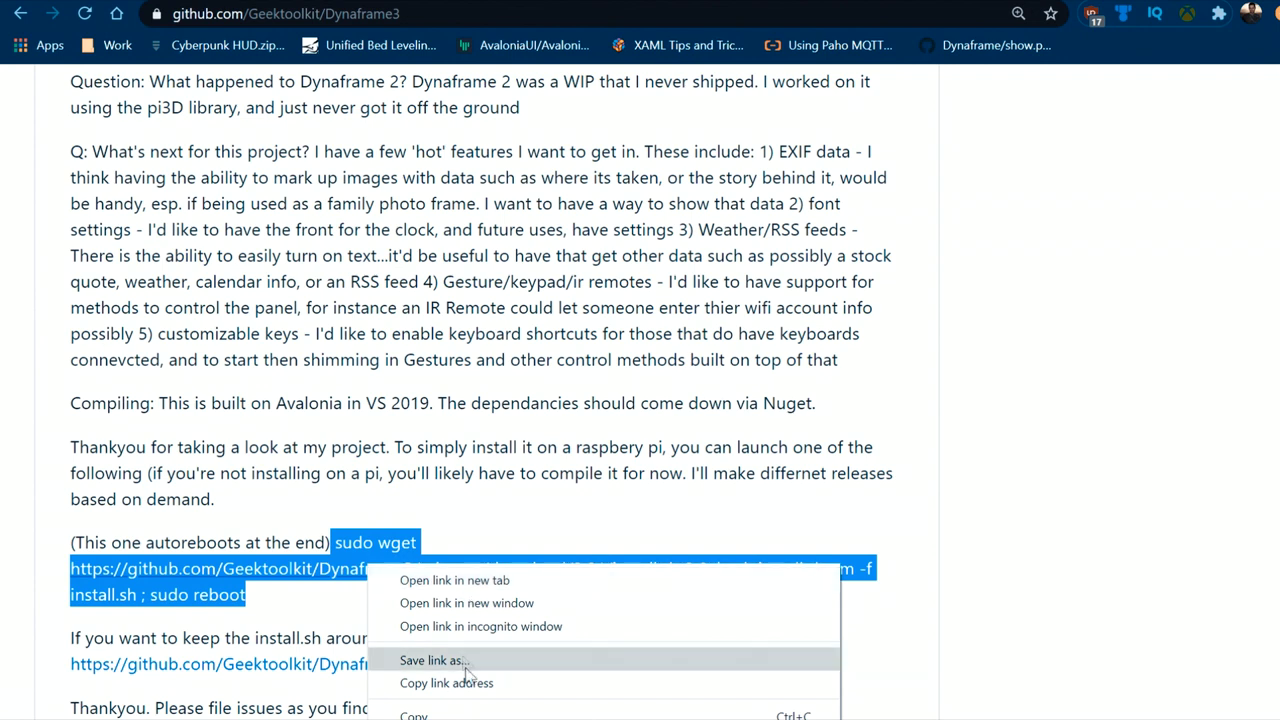
click(481, 714)
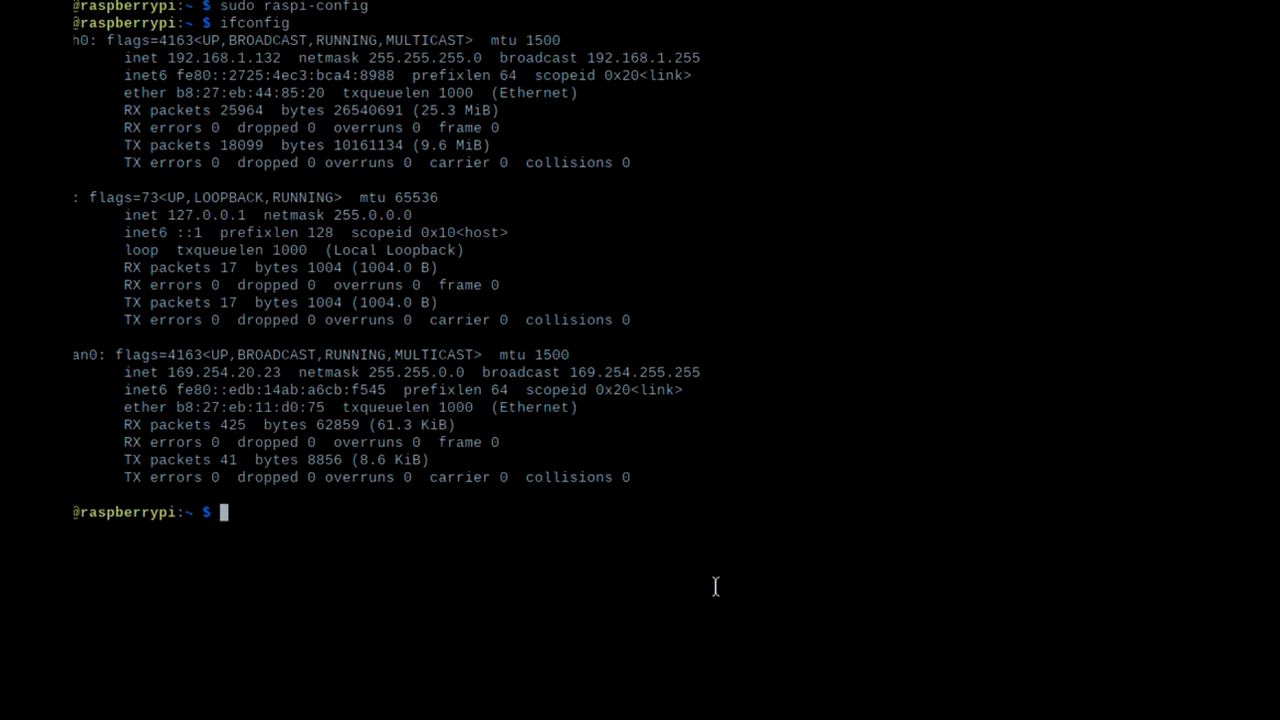
right_click(715, 586)
click(837, 310)
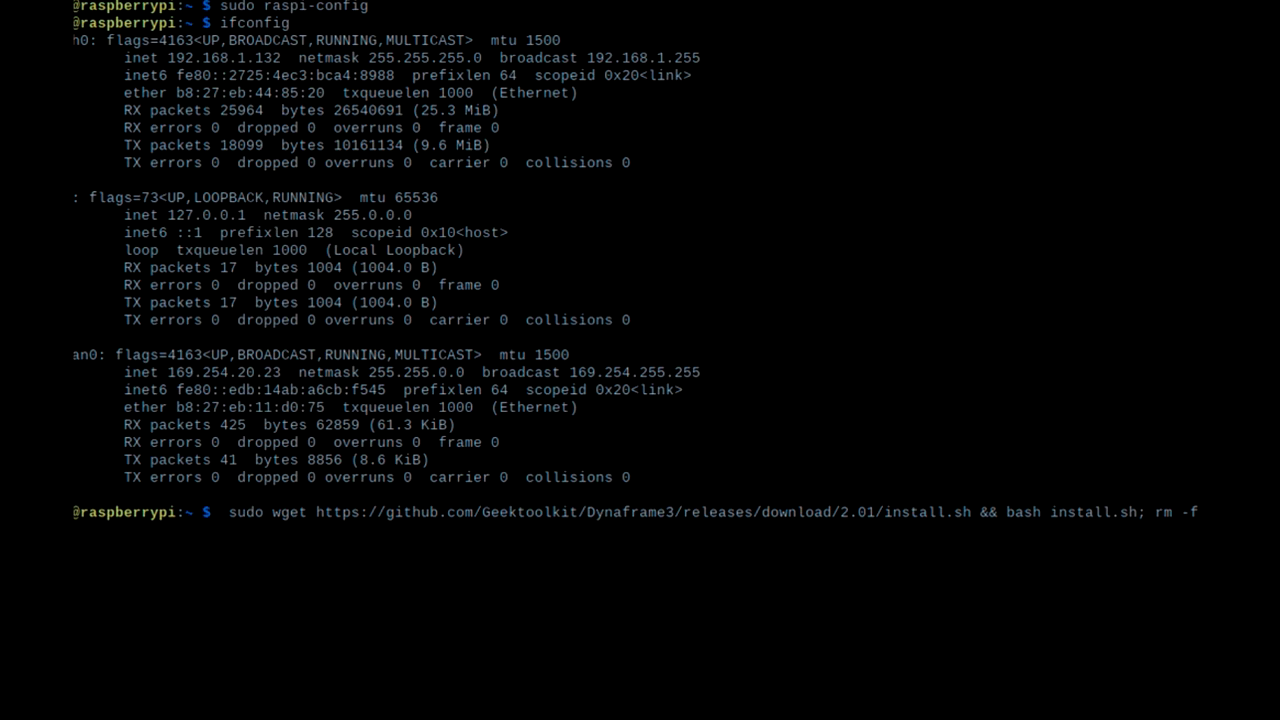
- Append 'install.sh ; sudo reboot' to the pasted command and run it
text(install.sh ; sudo reboot)
key(Return)
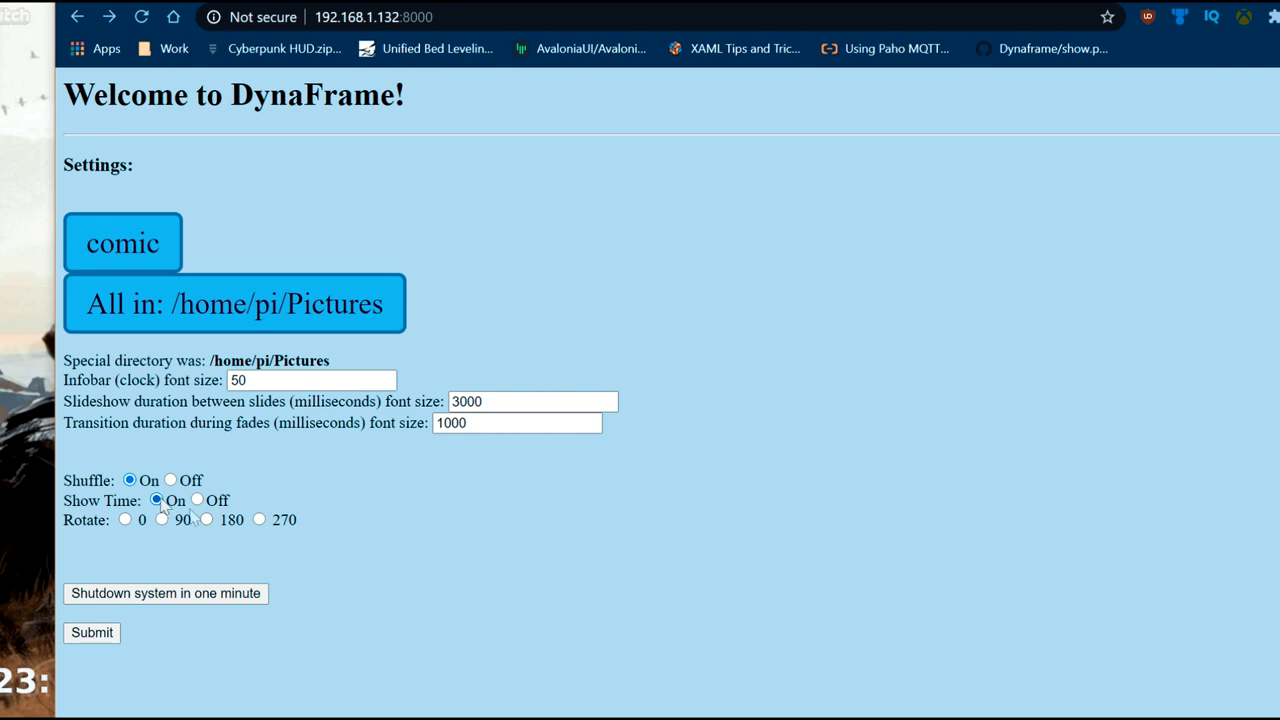
- Select the slide and transition duration fields, then submit the current settings
click(452, 401)
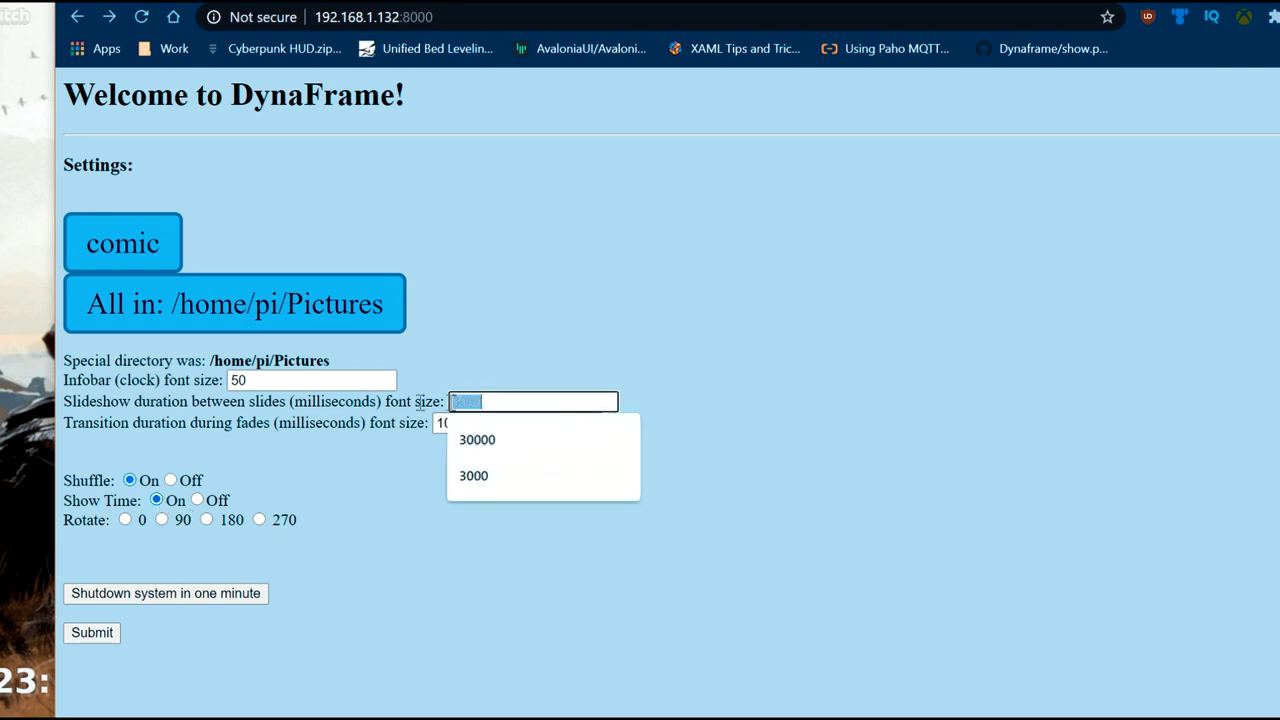
click(470, 424)
double_click(470, 424)
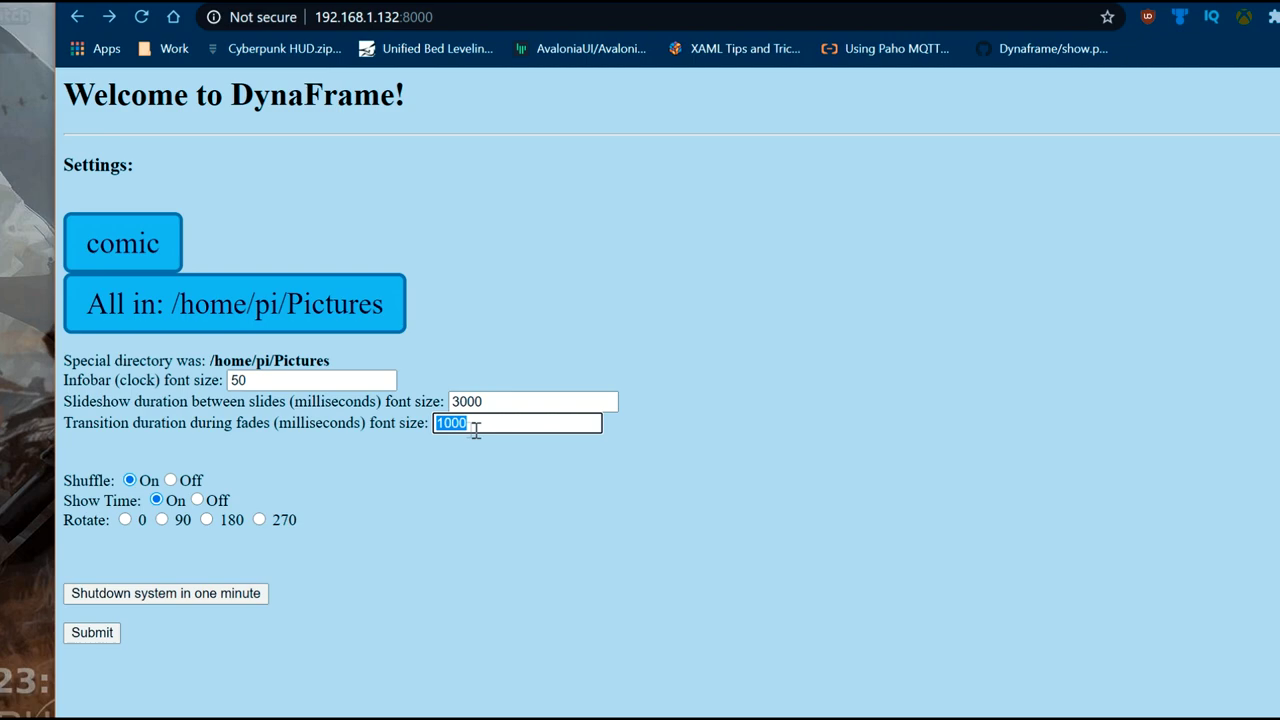
click(108, 633)
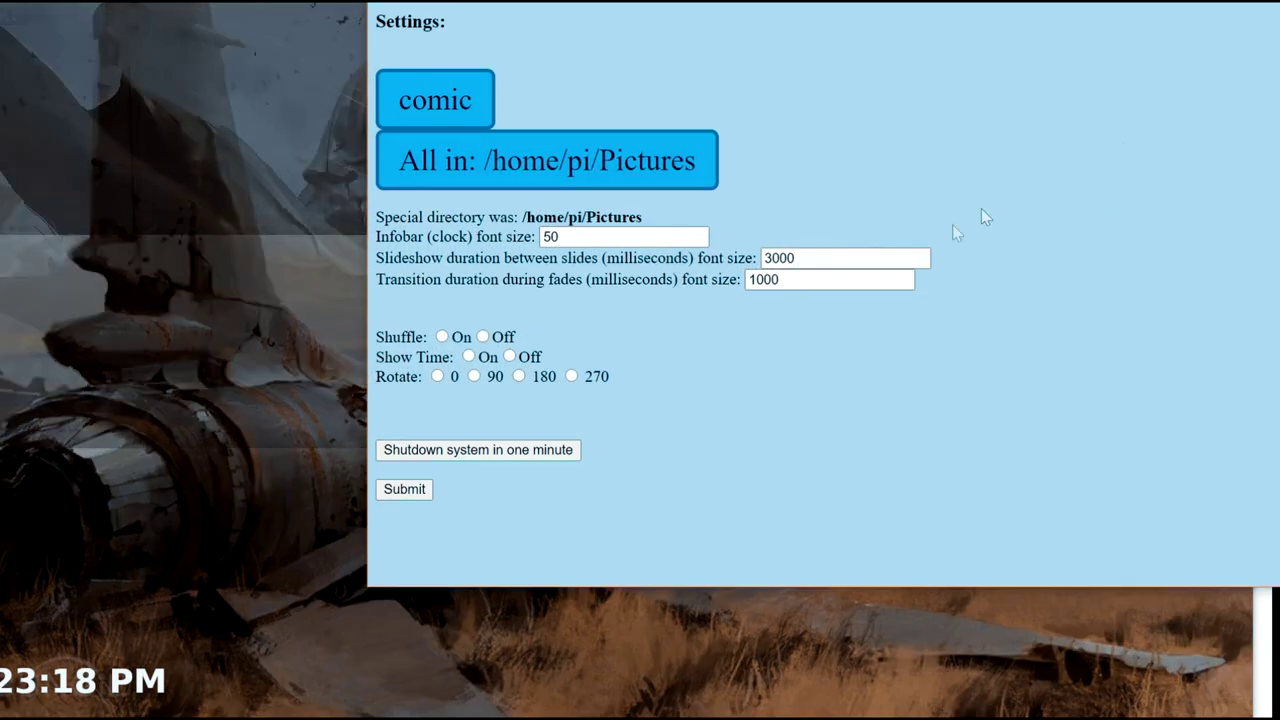
- Set transition duration to 10000 and slideshow duration to 30000 ms, and submit
double_click(766, 285)
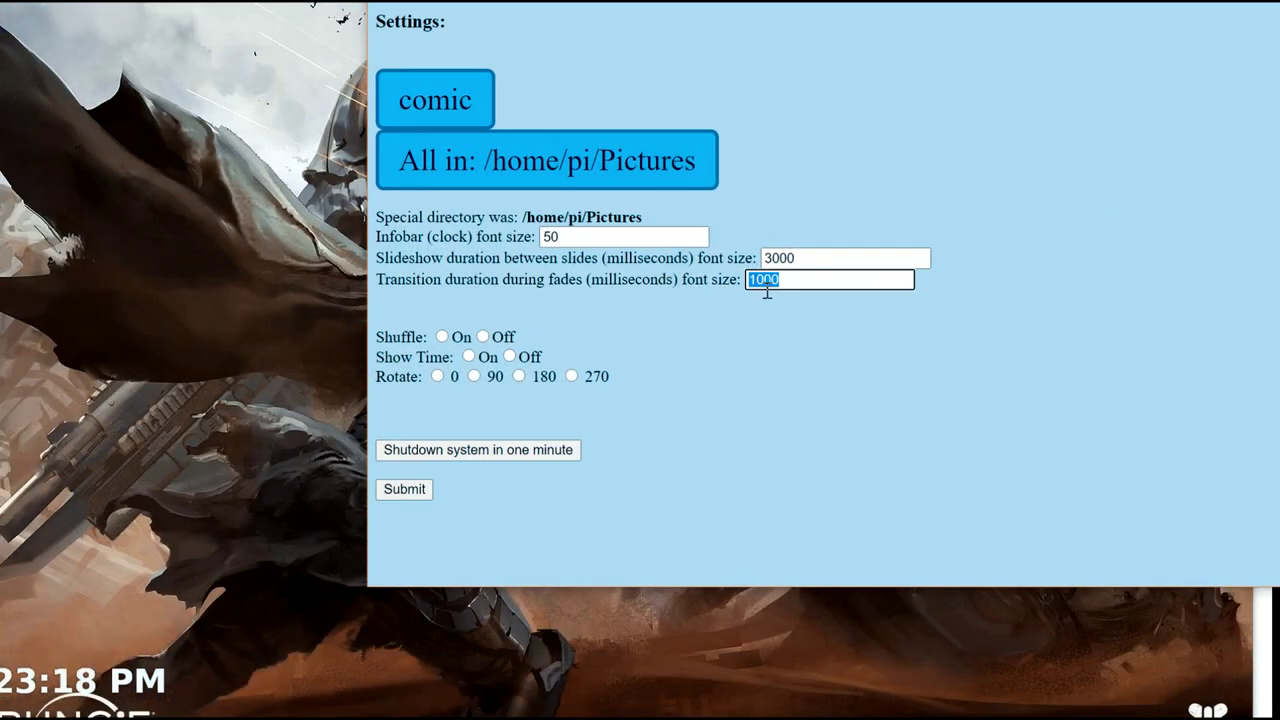
text(10000)
click(828, 260)
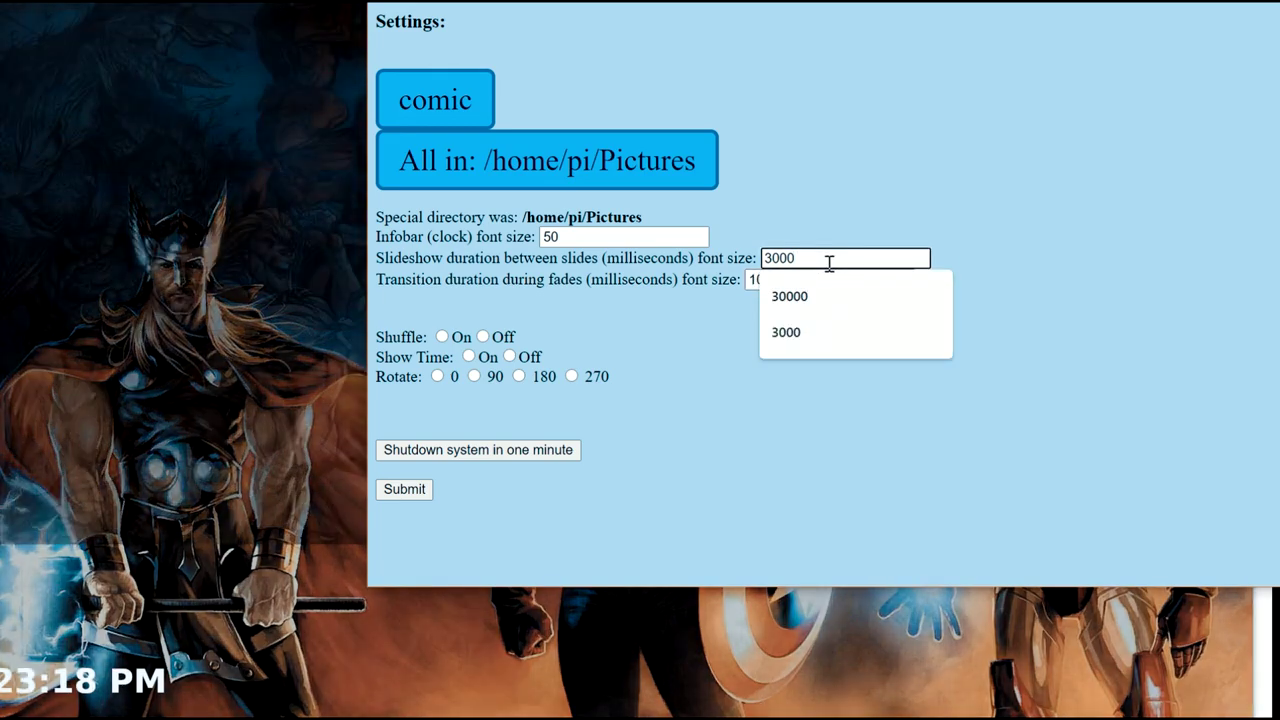
text(0)
click(420, 489)
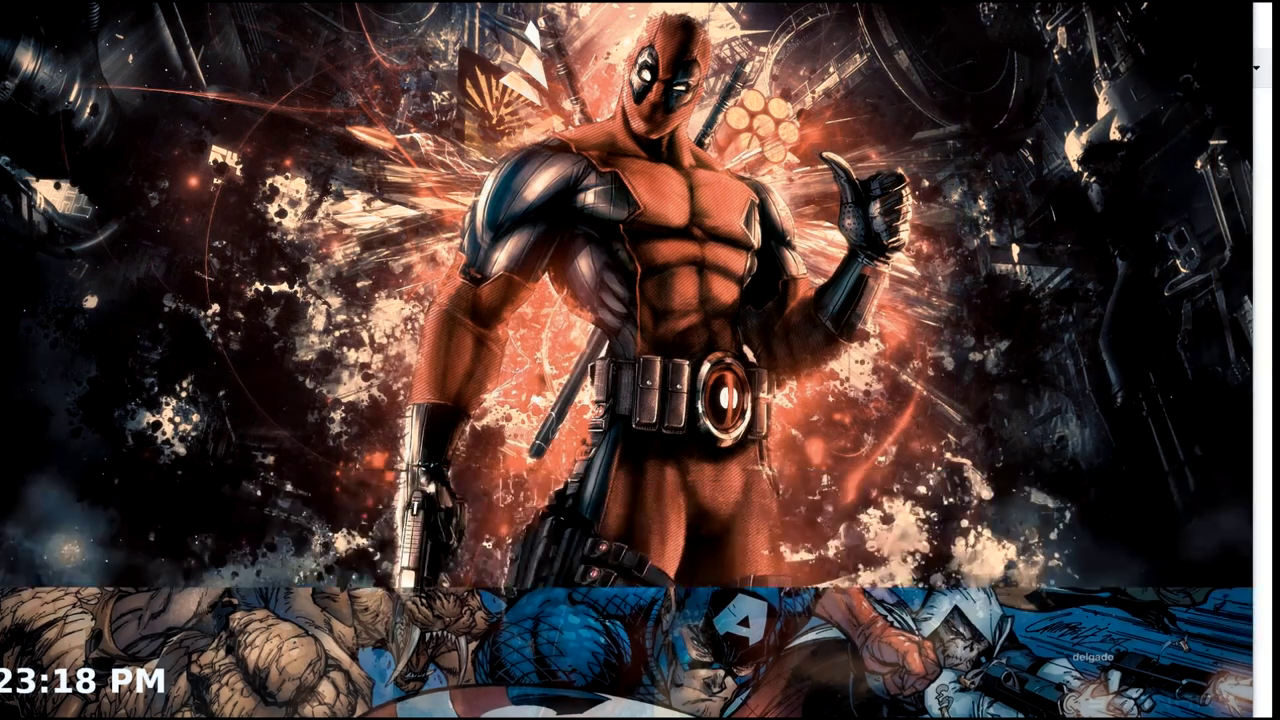